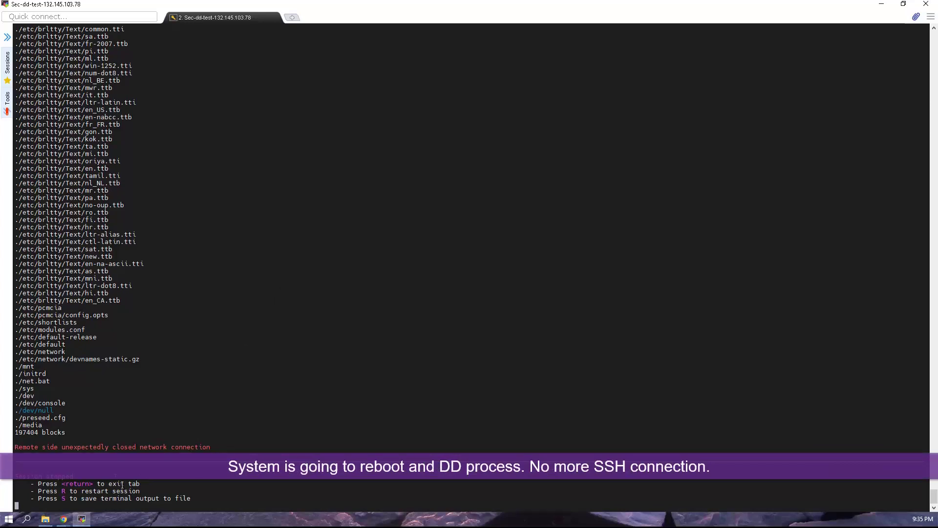
- Switch to the Oracle Cloud console and assign the allow3389 network security group to the DD-win11-test1 instance's primary VNIC
mouse_move(63, 518)
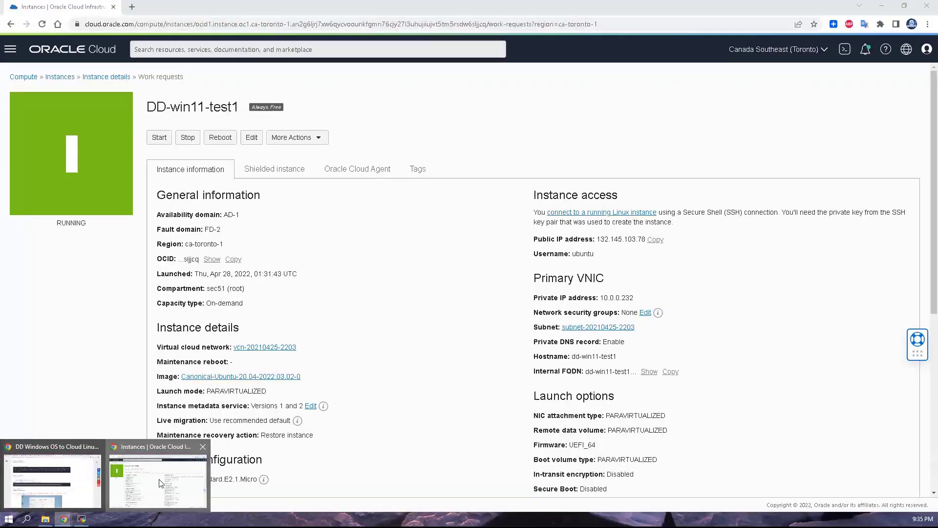
left_click(158, 483)
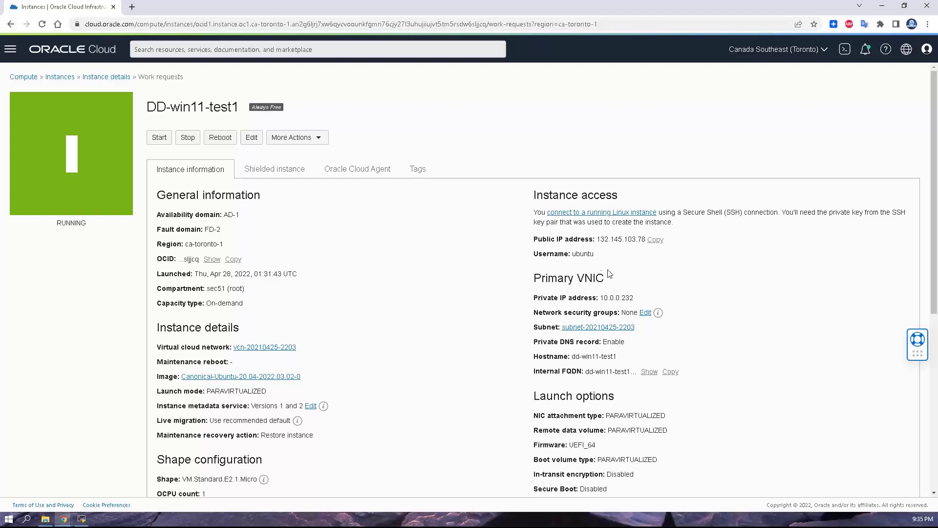
left_click_drag(534, 312, 622, 313)
left_click(645, 313)
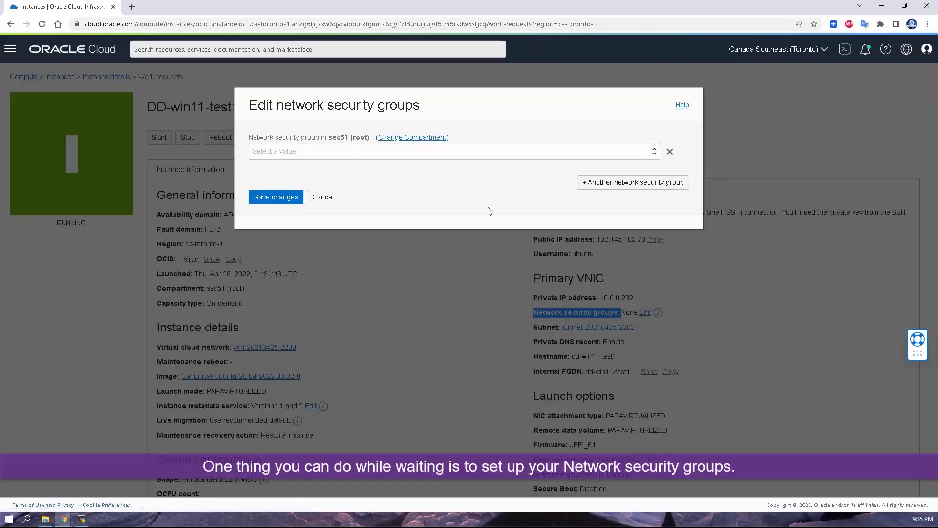
left_click(437, 156)
left_click(387, 167)
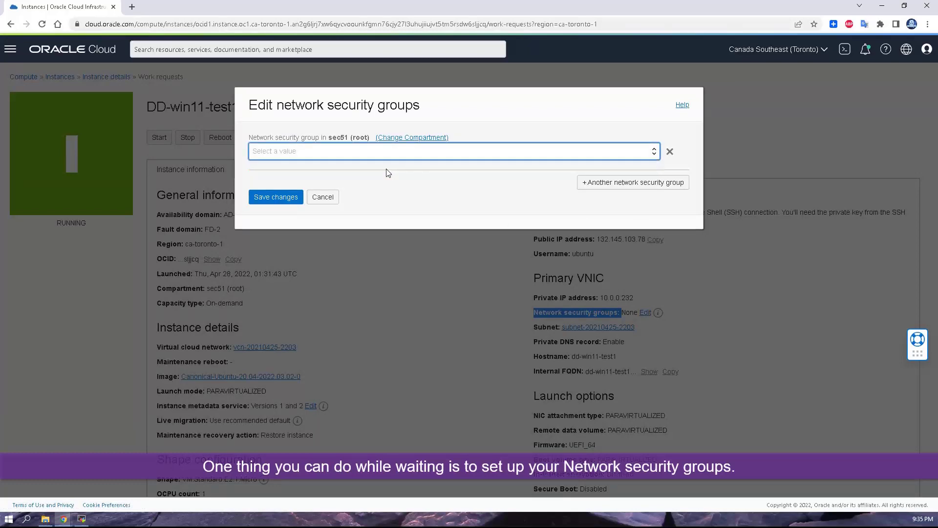
left_click(284, 196)
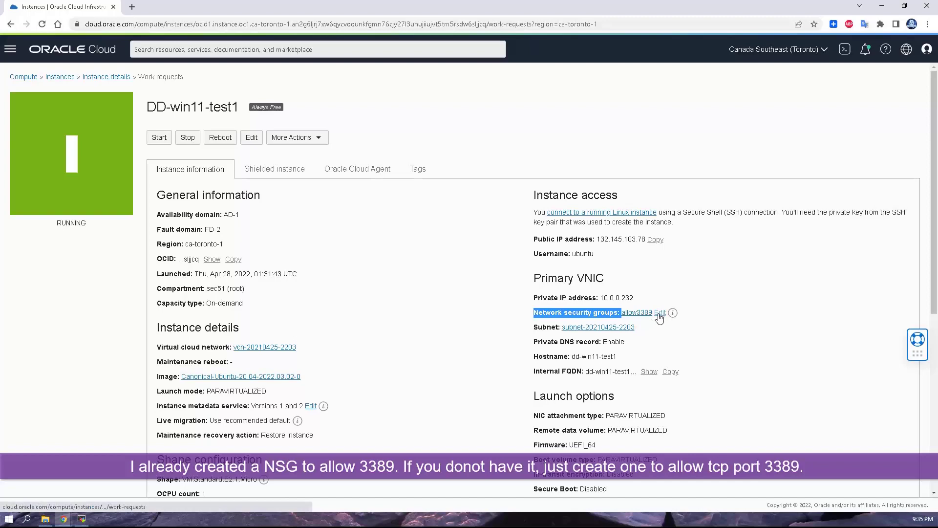
- Examine the security rules of the allow3389 network security group, including its TCP port 3389 ingress rule, and return to the instance details
left_click(642, 314)
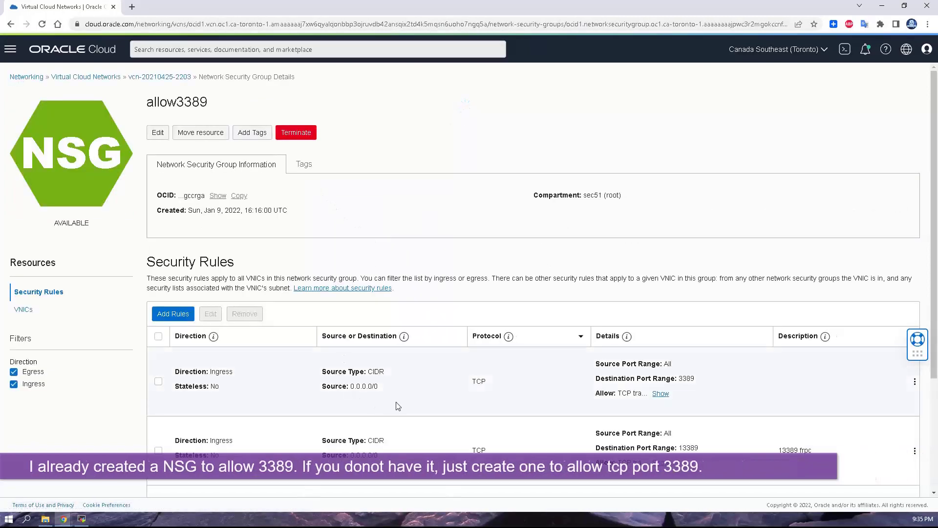
left_click_drag(708, 381, 397, 338)
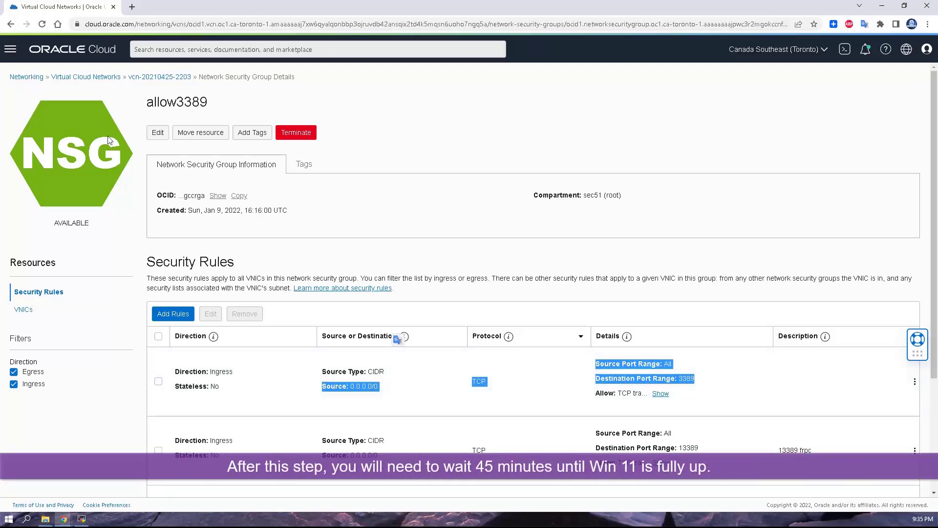
left_click(11, 24)
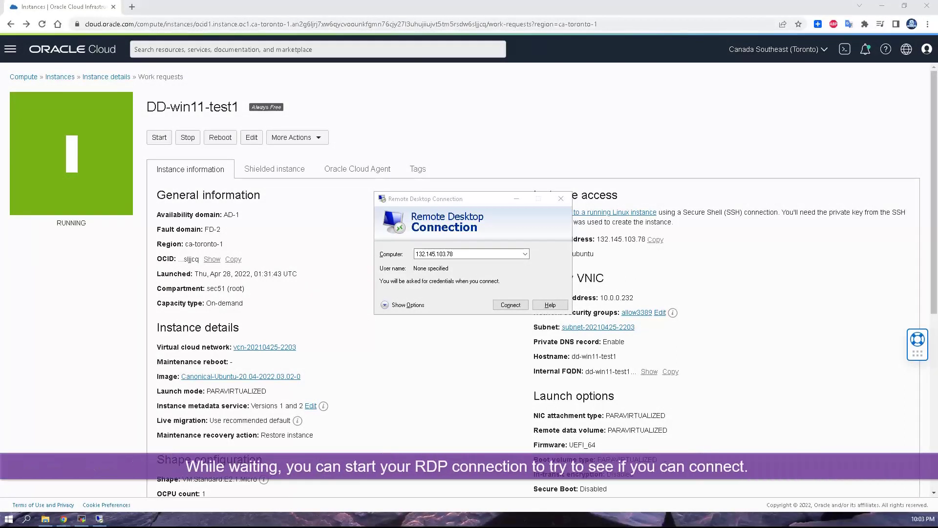
- Try to connect to 132.145.103.78 through Remote Desktop
left_click(519, 305)
left_click(542, 307)
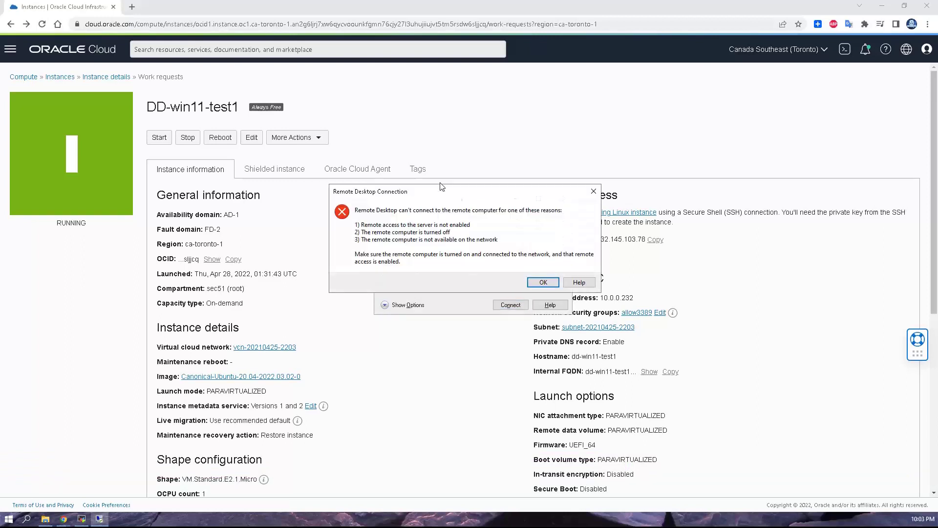
left_click(543, 283)
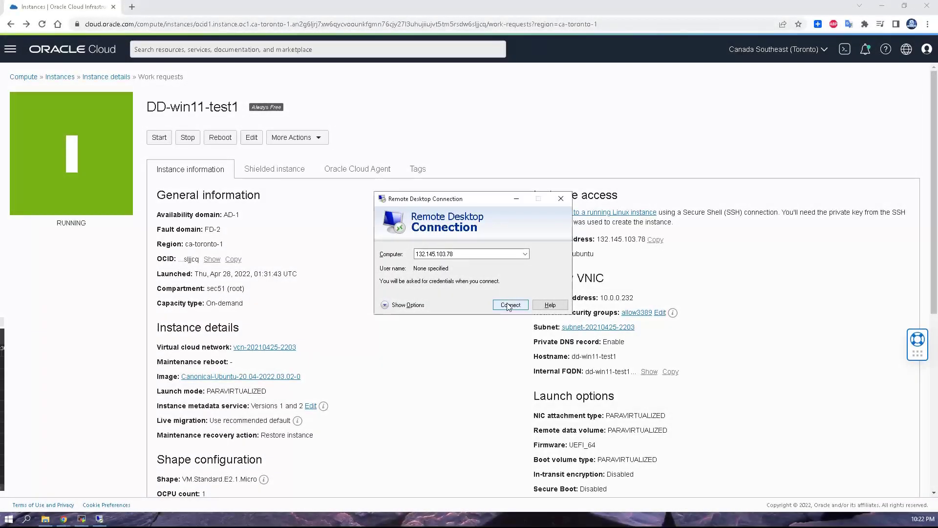
- Start the Remote Desktop connection to 132.145.103.78 again and enter administrator as the user name
left_click(506, 303)
left_click(538, 312)
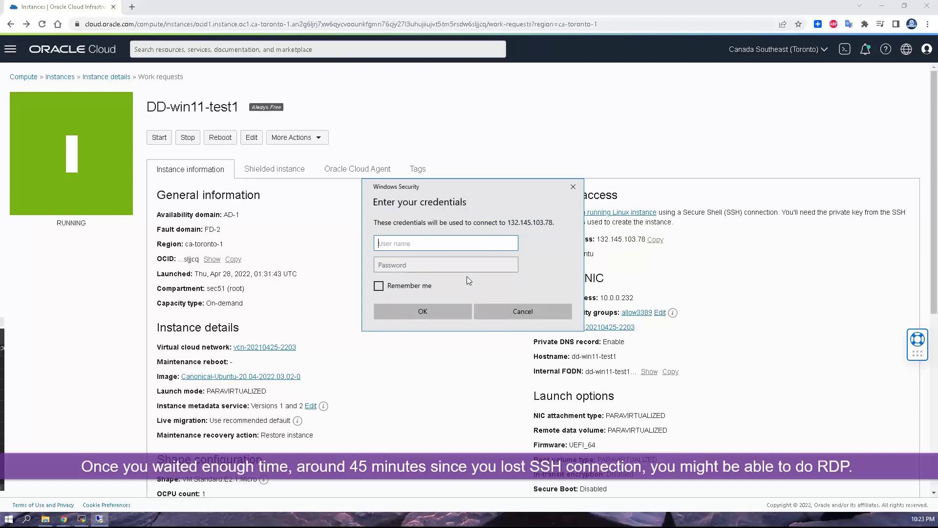
type("administe")
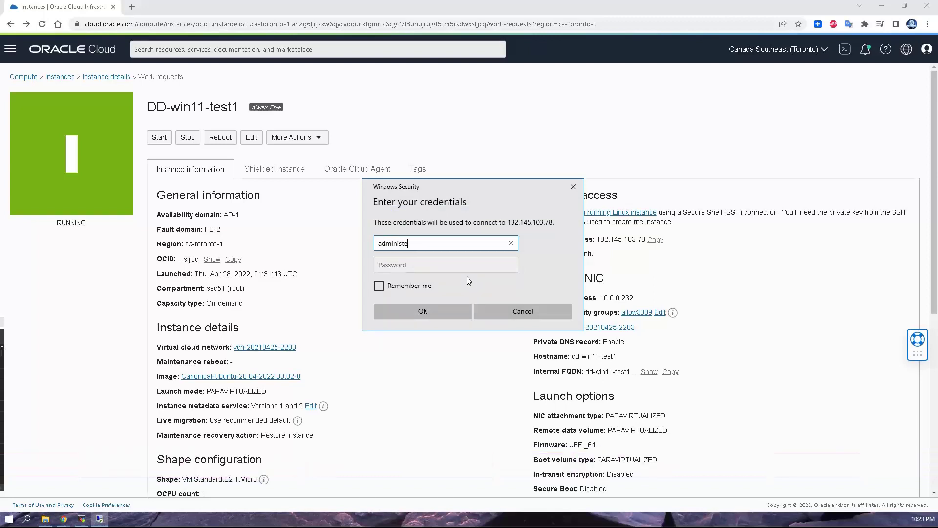
key("BackSpace")
type("rator")
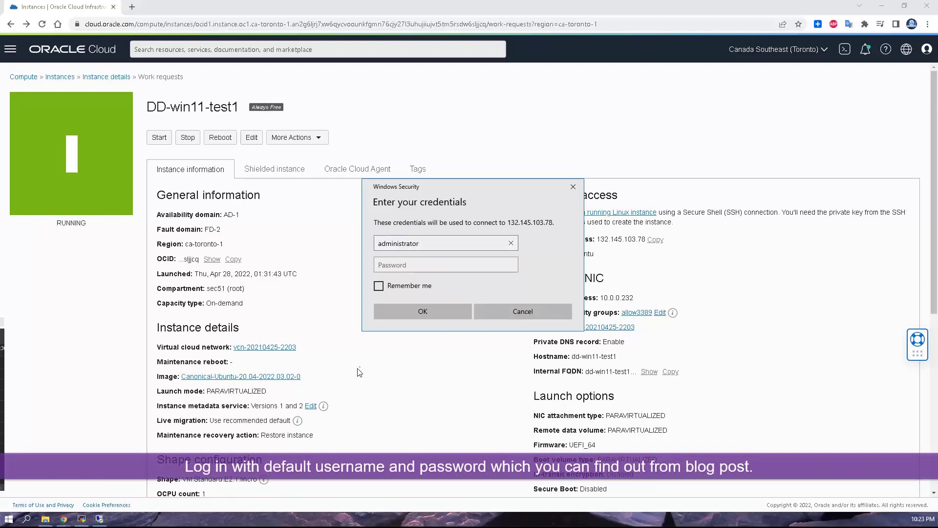
- Copy the default administrator password listed under the Win 11 English image in the DD Windows OS blog post
left_click(65, 521)
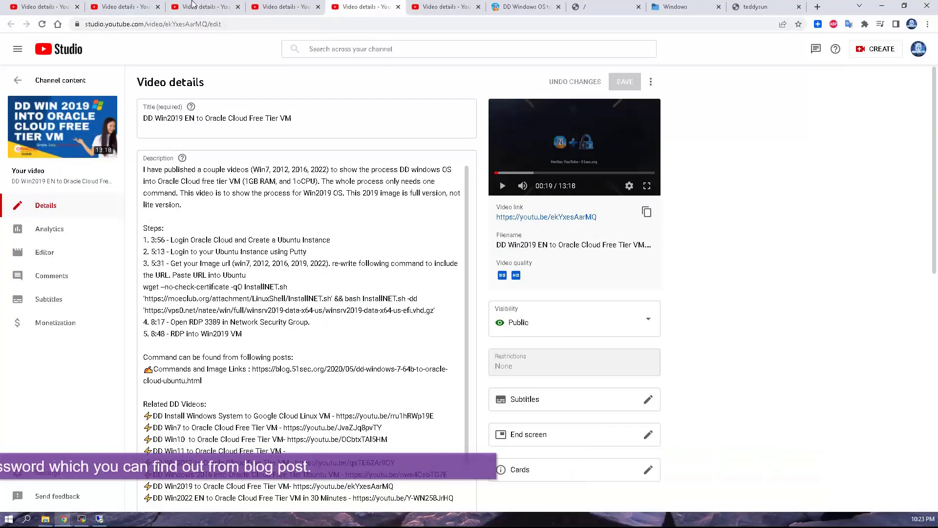
left_click(535, 10)
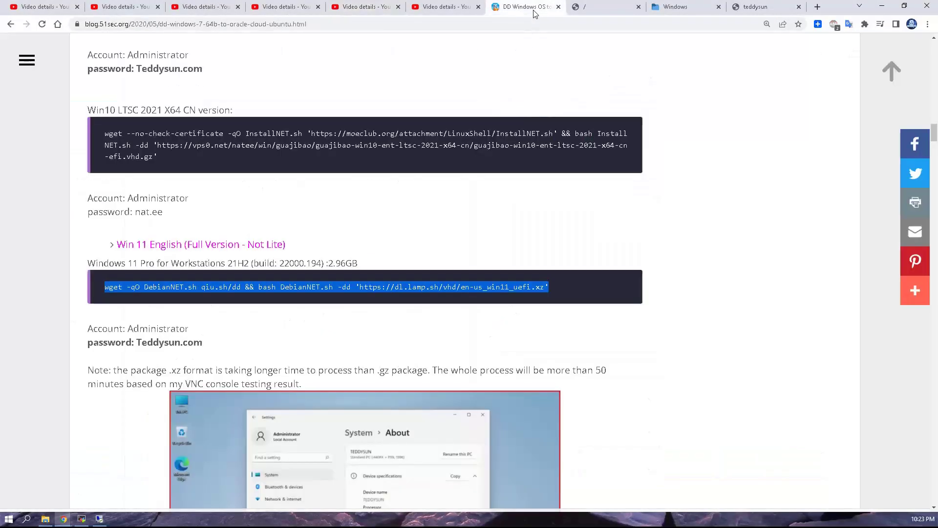
left_click(207, 345)
left_click_drag(207, 345, 136, 345)
right_click(156, 343)
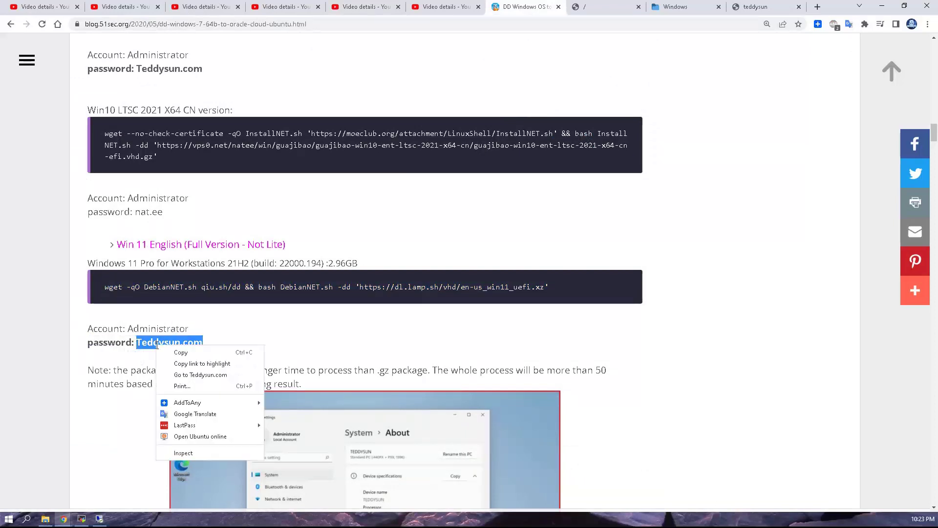
left_click(175, 357)
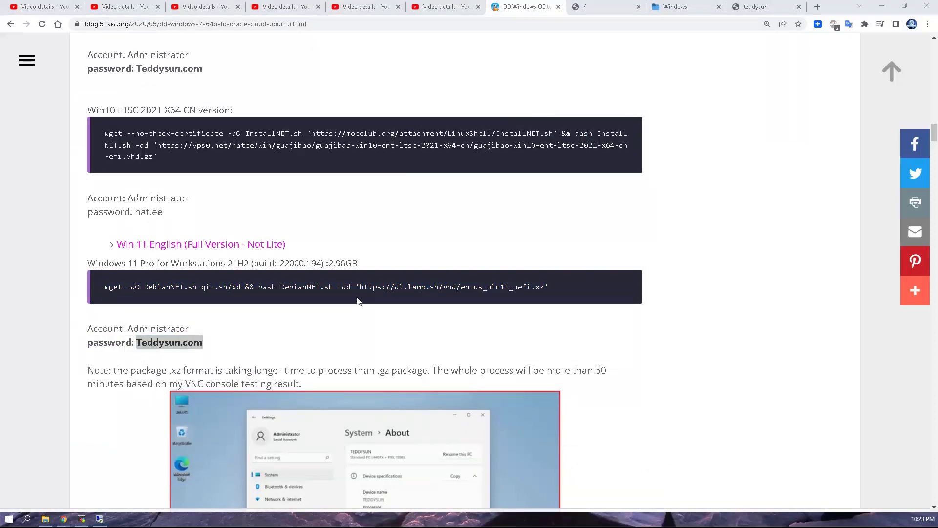
- Paste the administrator password, have the credentials remembered, and connect to the remote computer despite the certificate errors
left_click(419, 264)
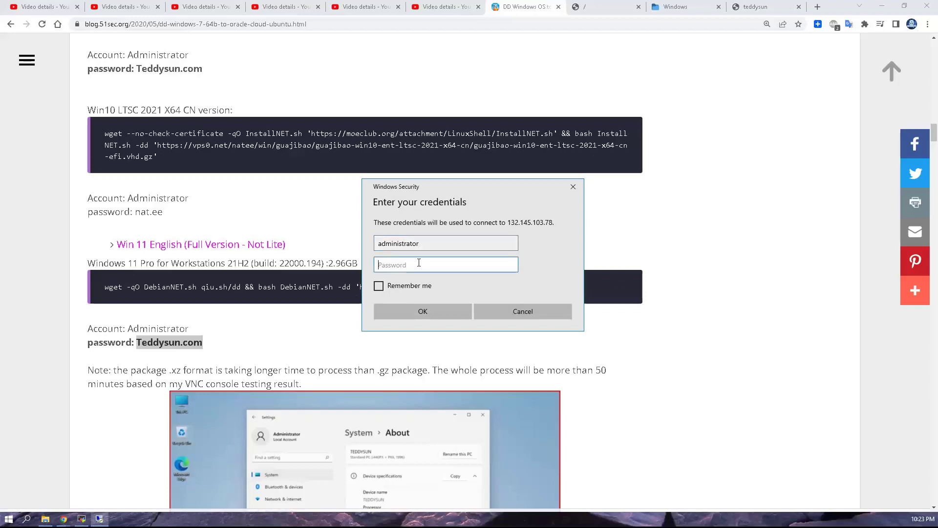
key("ctrl+v")
left_click(379, 286)
left_click(431, 312)
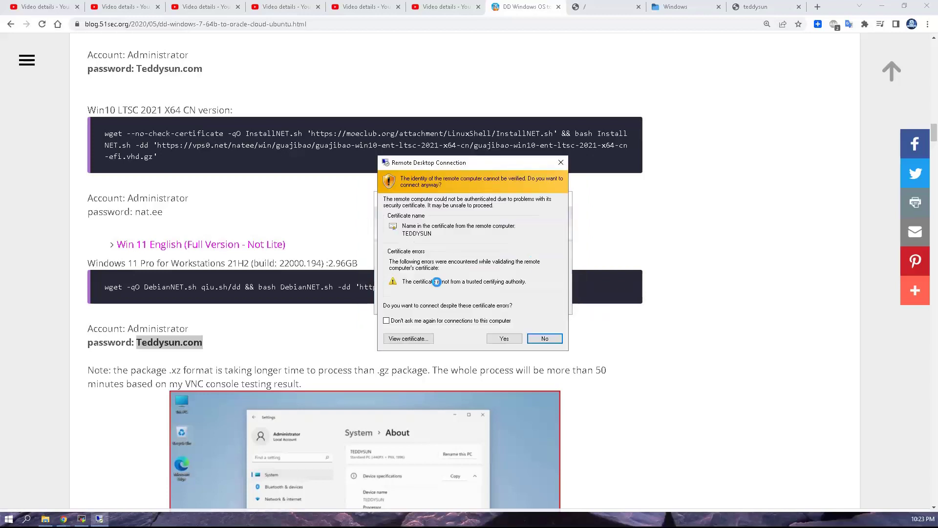
left_click(503, 338)
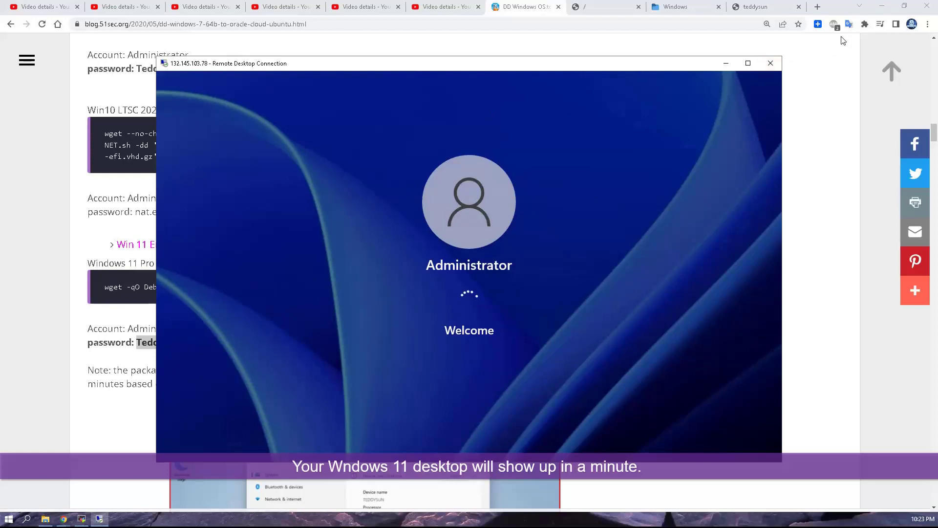
- Minimize both browser windows and select This PC on the remote Windows 11 desktop
left_click(882, 10)
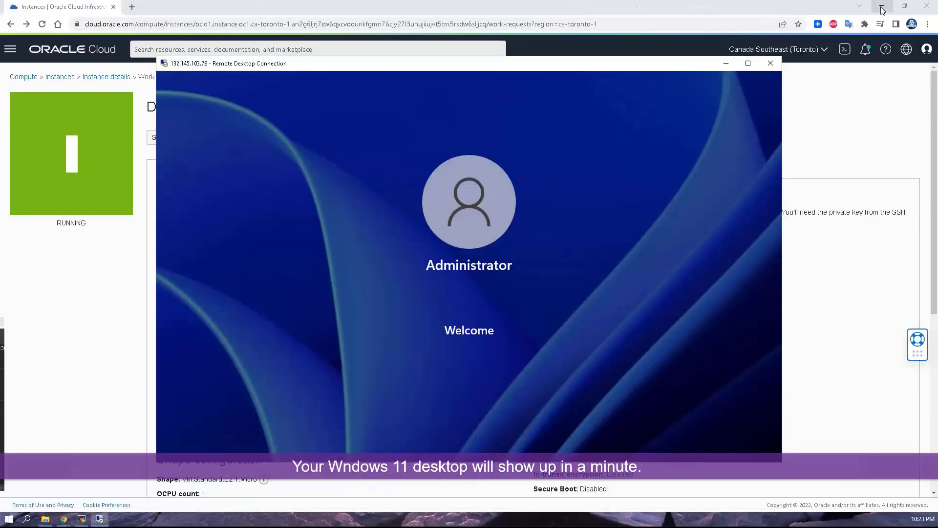
left_click(882, 7)
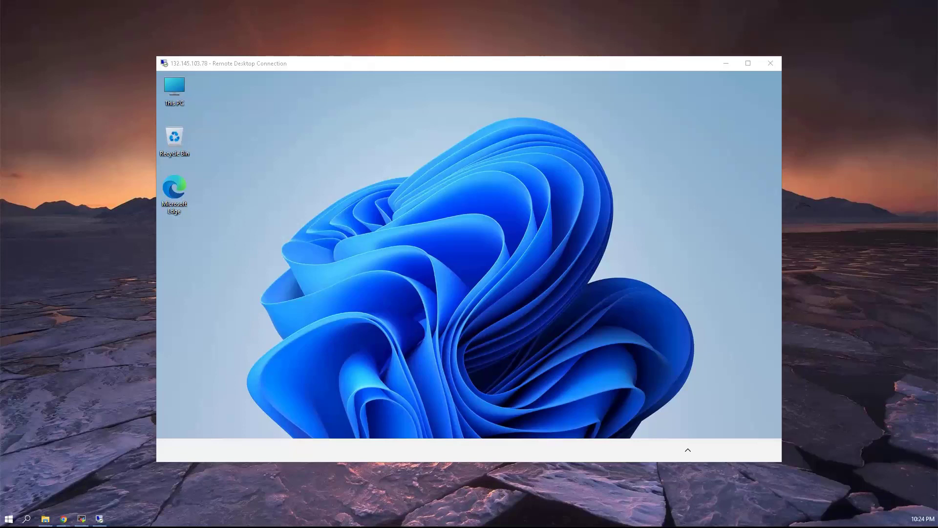
left_click(457, 317)
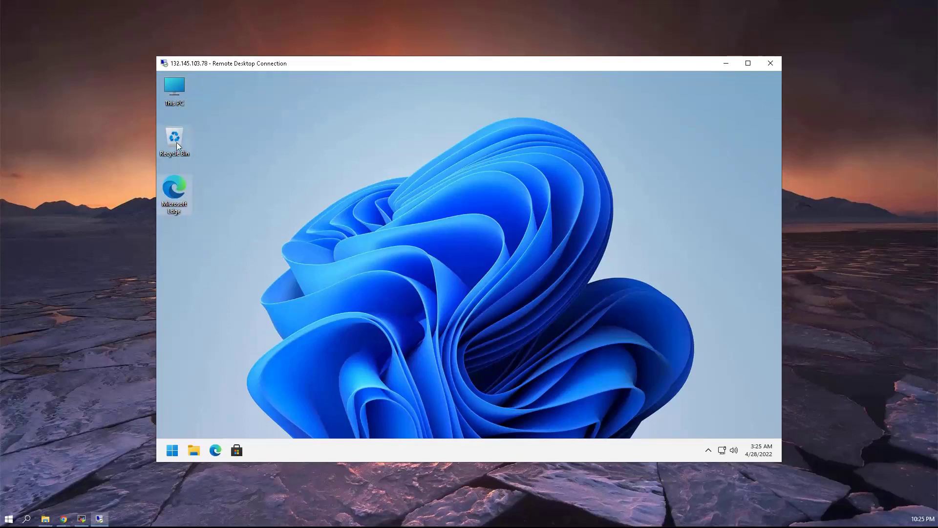
left_click(175, 93)
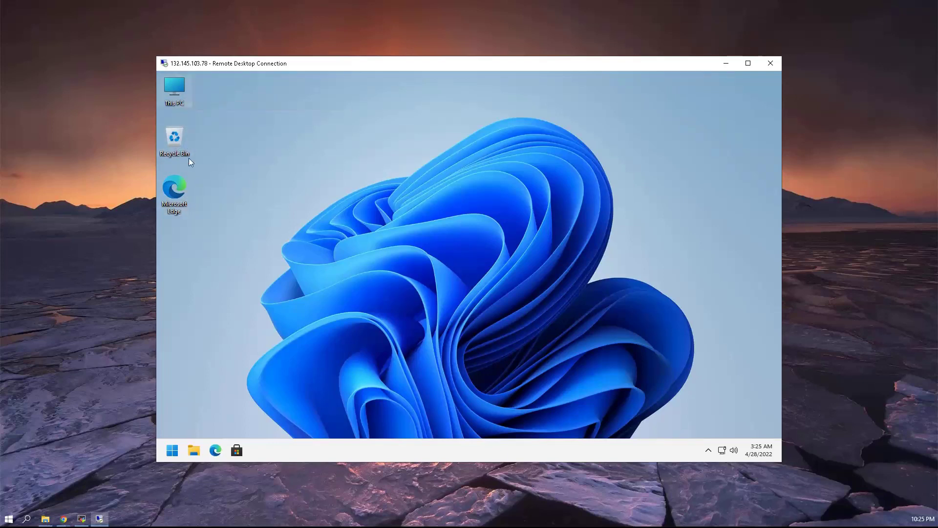
- Open the remote computer's System About page and review its device and Windows specifications
right_click(175, 450)
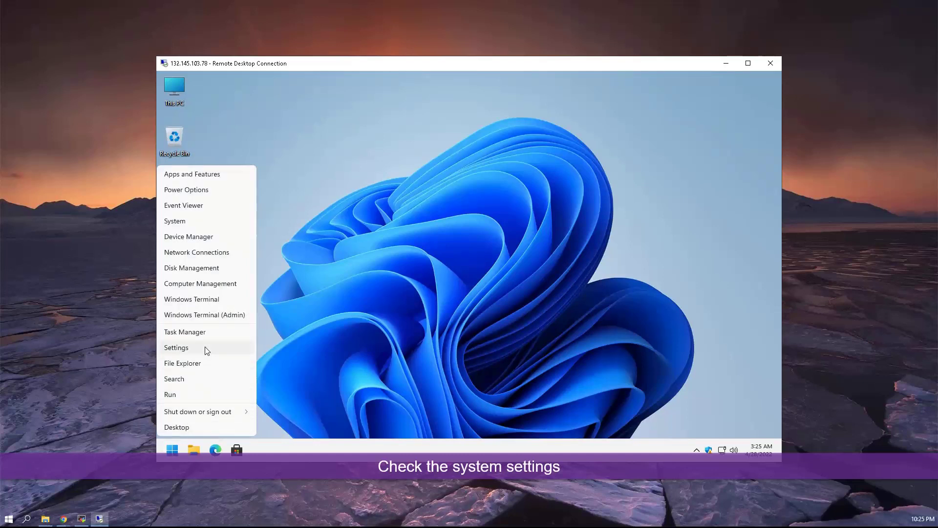
left_click(223, 221)
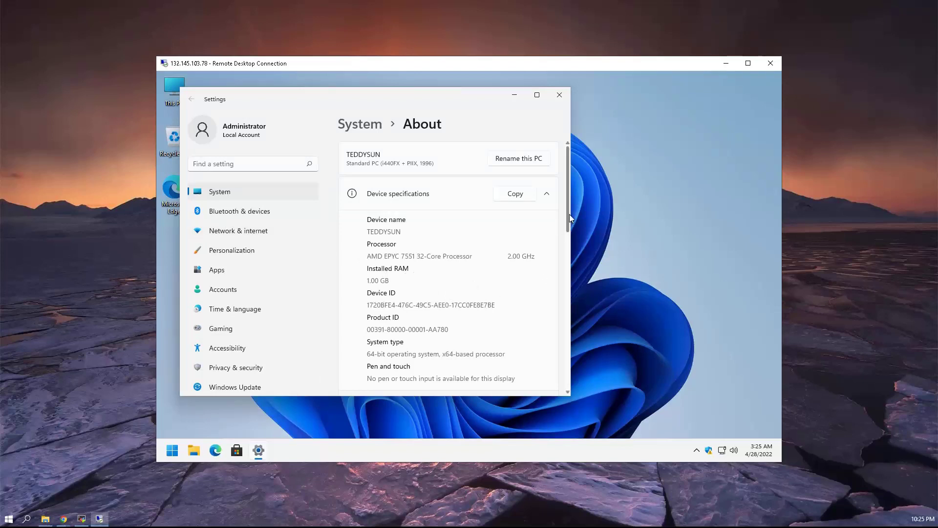
left_click_drag(570, 214, 567, 273)
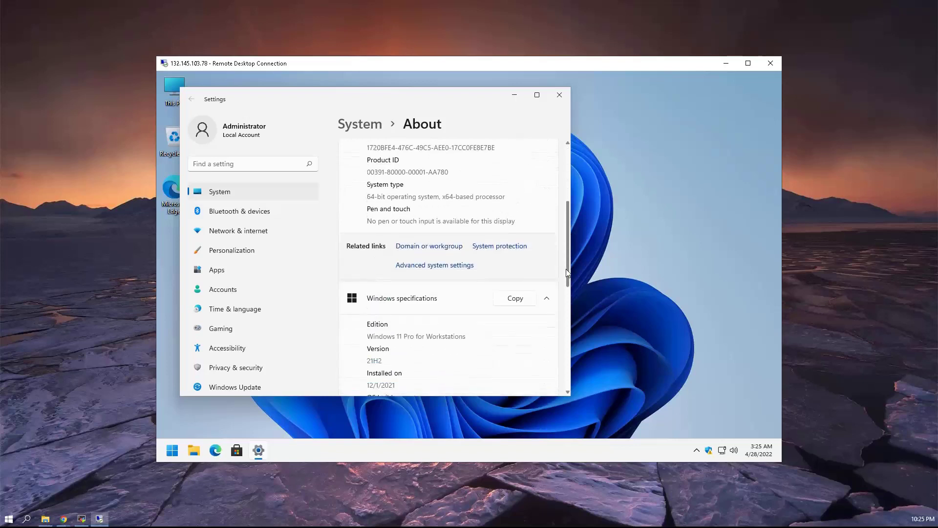
- Open the advanced system settings and apply Adjust for best performance to the visual effects
left_click(459, 266)
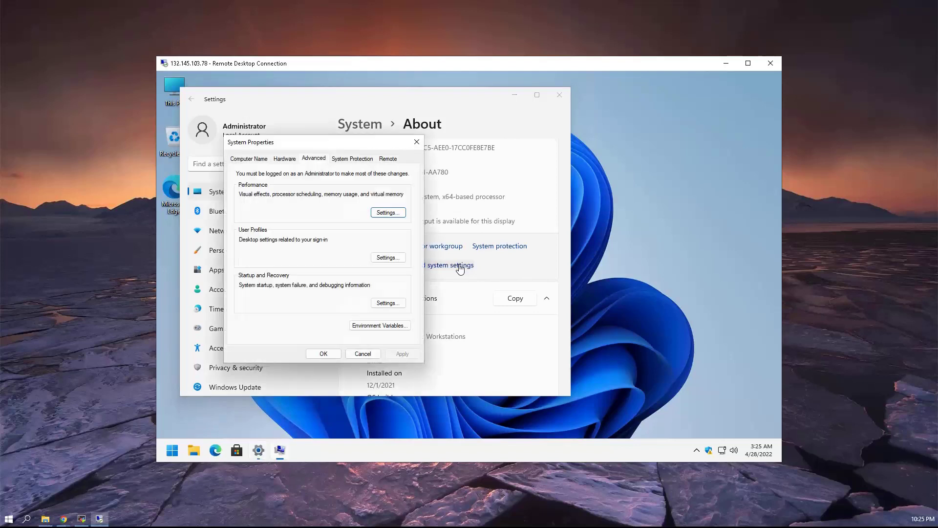
left_click(384, 213)
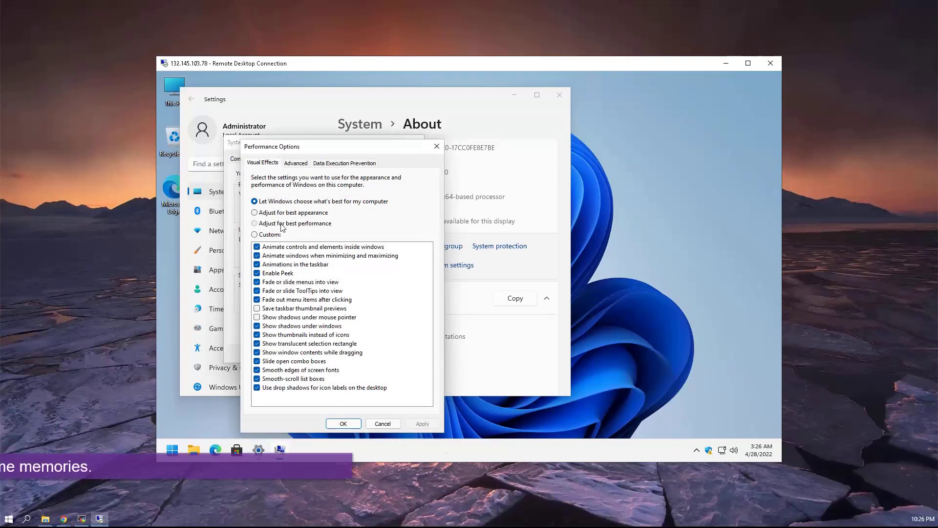
left_click(283, 225)
left_click(424, 425)
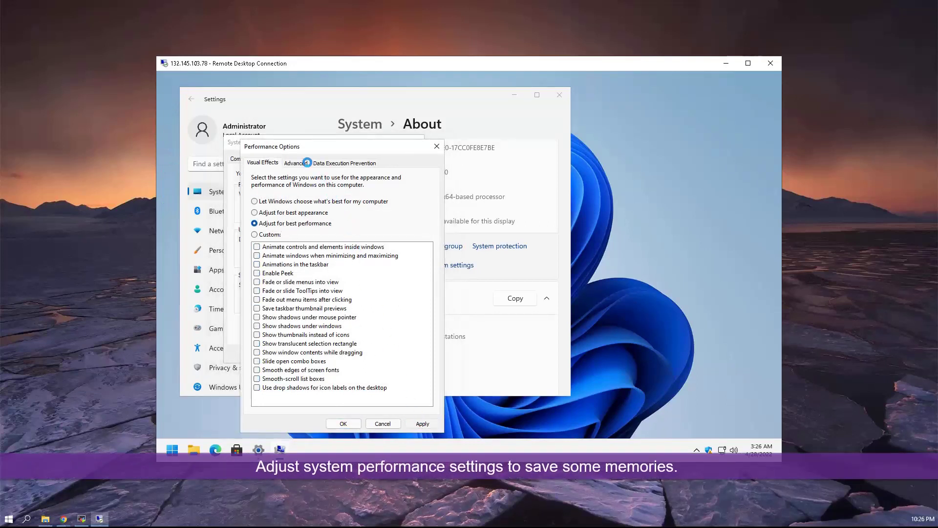
- Open the virtual memory settings, turn off automatic paging file management, and choose a custom size for drive C:
left_click(308, 162)
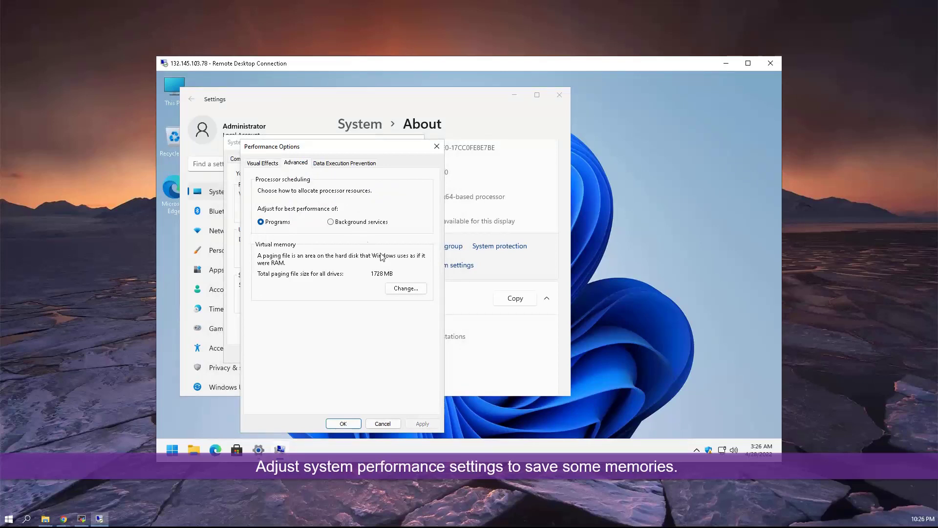
left_click(405, 289)
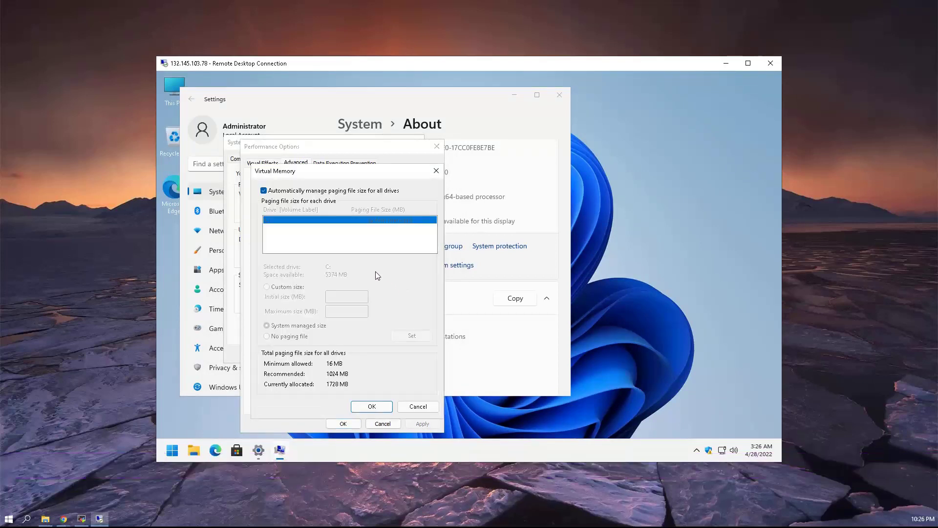
left_click(316, 191)
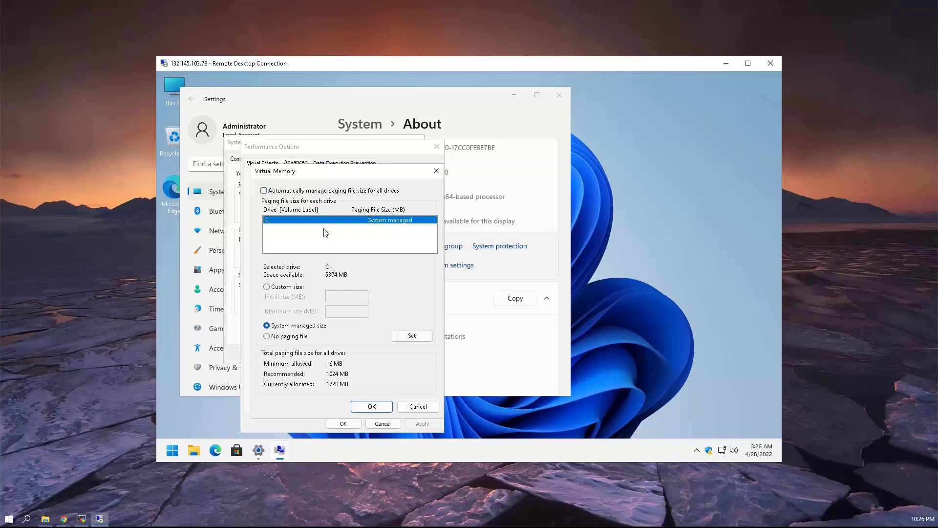
left_click(304, 289)
- Set the C: paging file to an initial size of 2048 MB and a maximum of 3072 MB, then apply the performance options
left_click(340, 297)
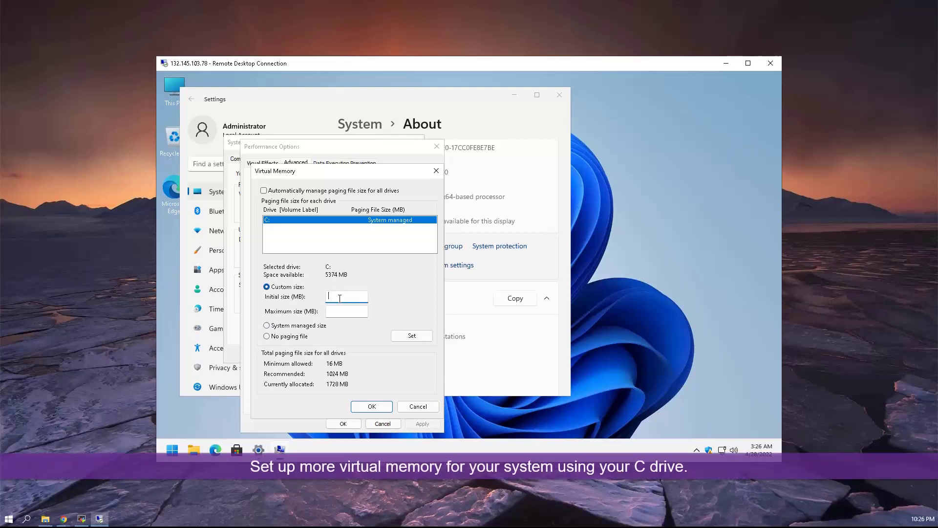
type("2048")
key("Tab")
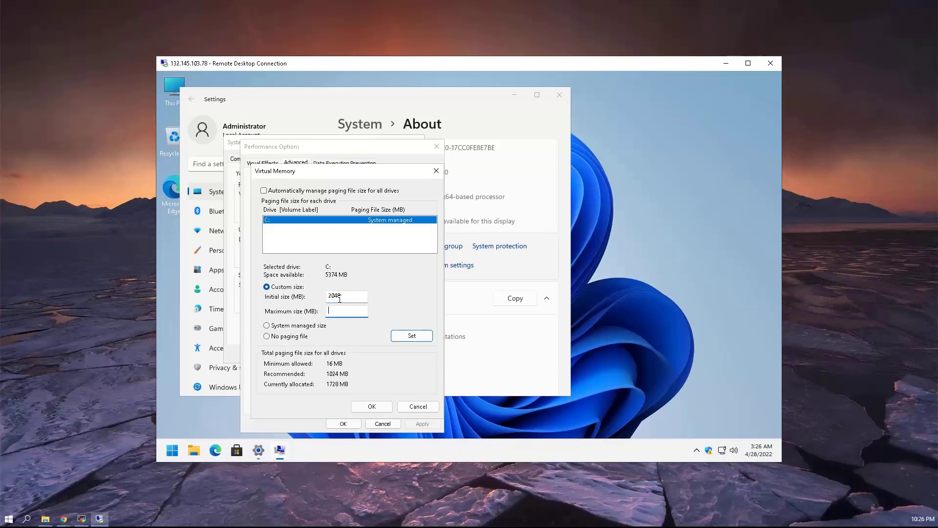
type("3072")
left_click(411, 336)
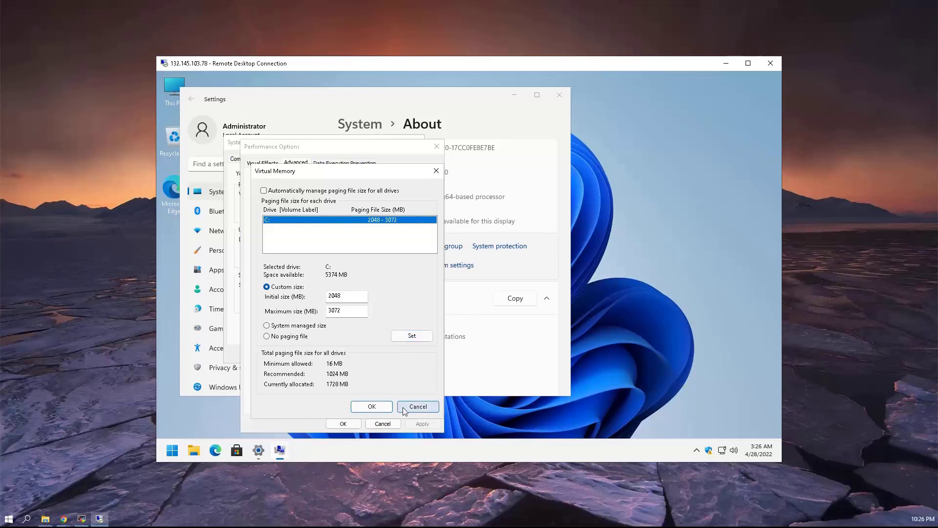
left_click(386, 409)
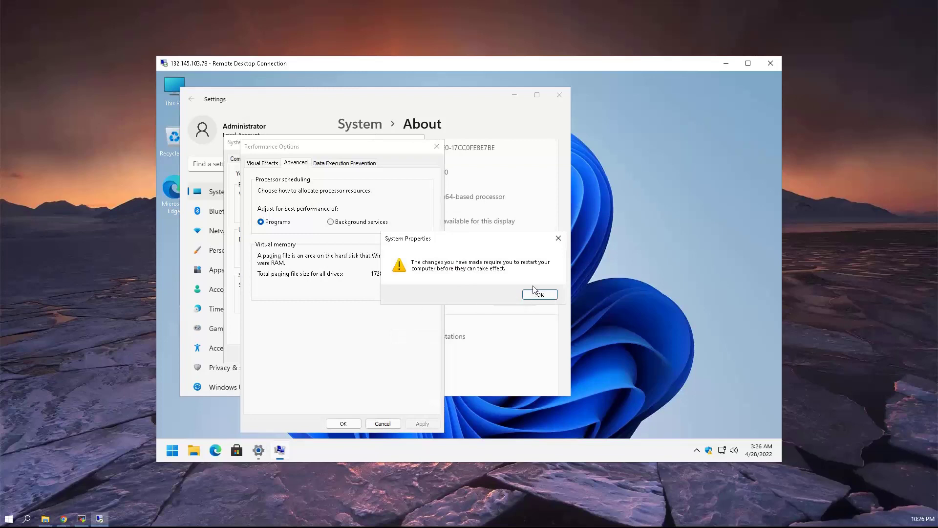
left_click(531, 291)
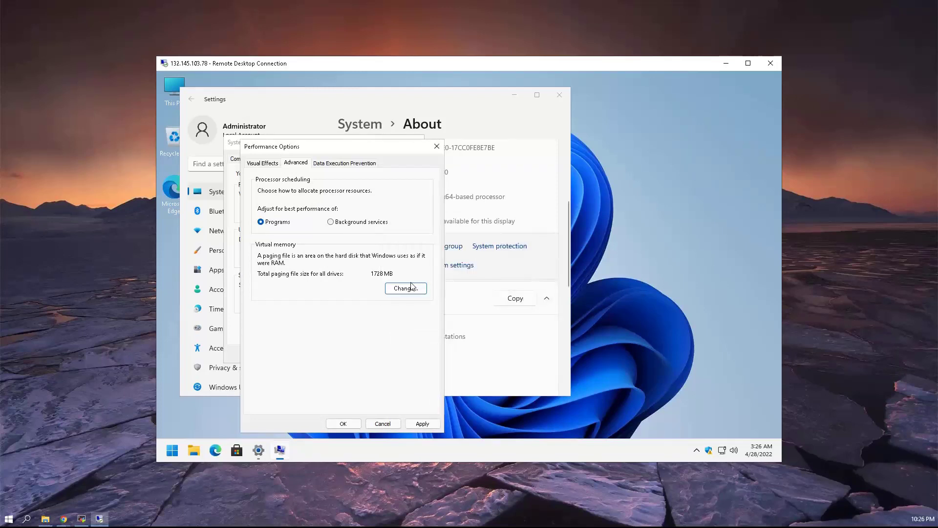
left_click(432, 424)
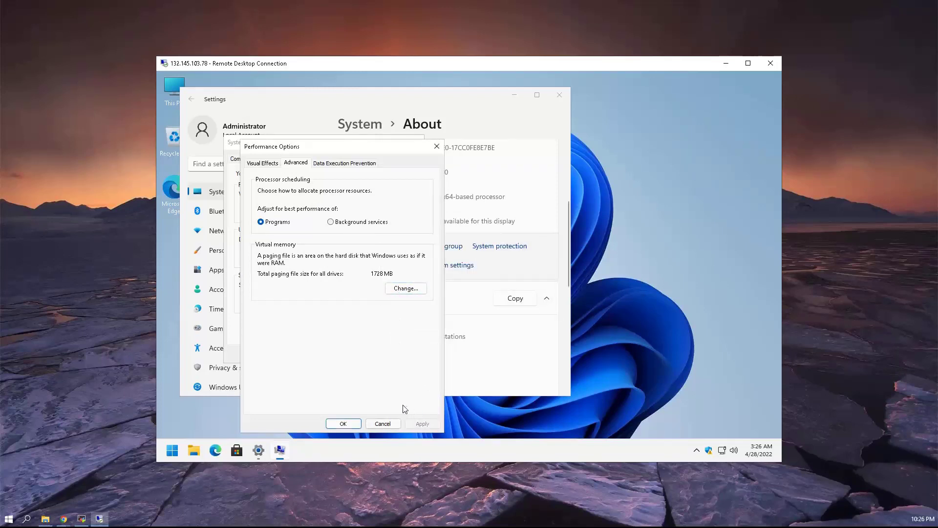
left_click(356, 421)
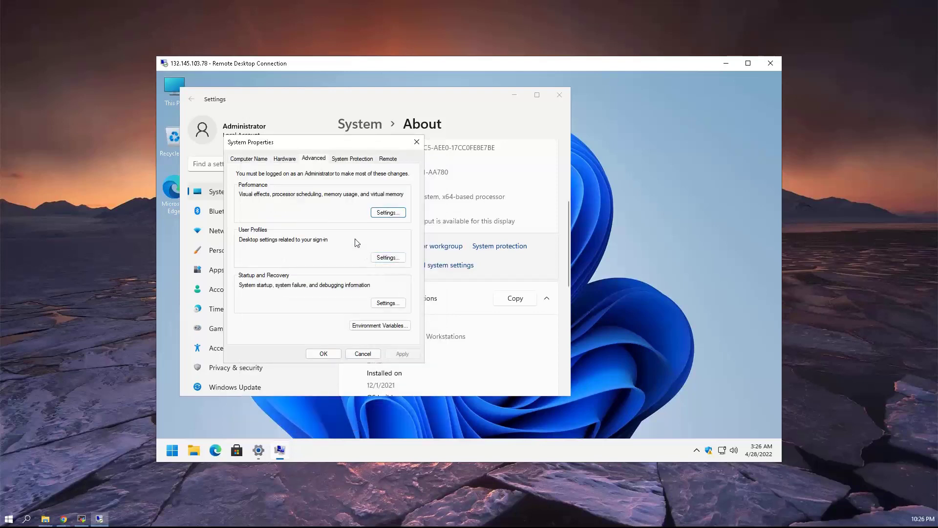
- Look through the System Protection, Hardware, and Computer Name pages of System Properties, then close the dialog
left_click(357, 159)
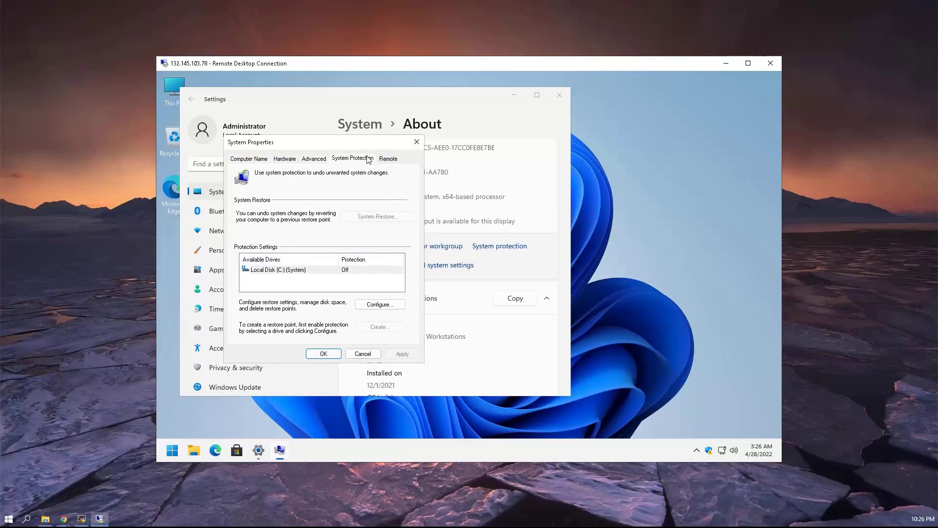
left_click(305, 160)
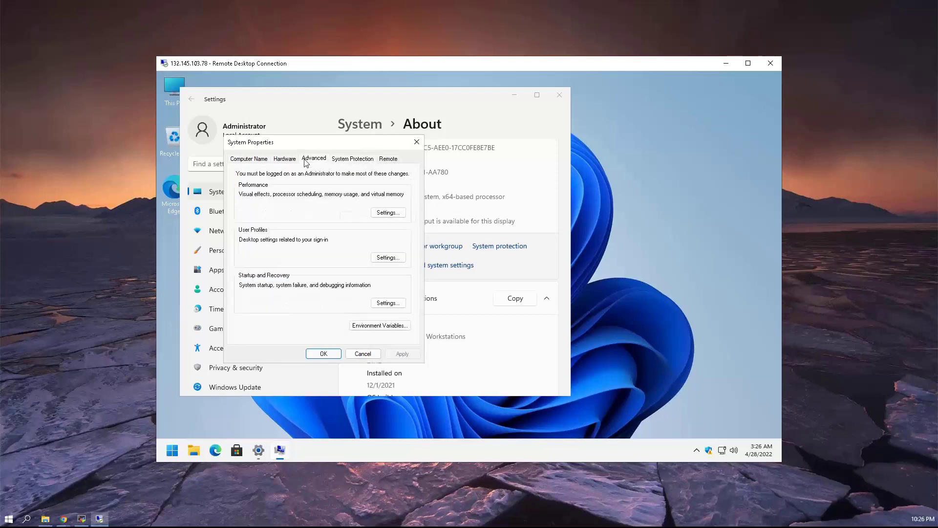
left_click(285, 161)
left_click(262, 161)
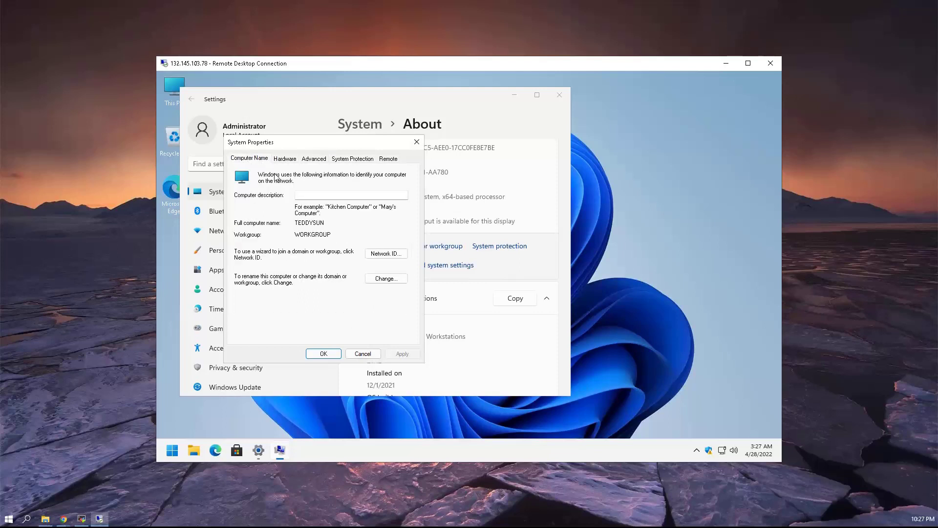
left_click(328, 355)
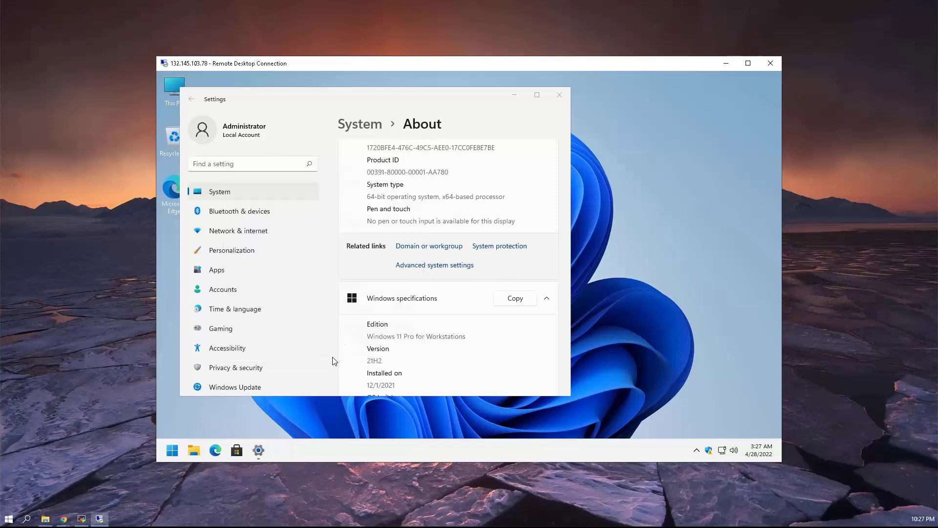
- Hide the Settings window to show the remote Windows 11 desktop
left_click(511, 269)
left_click(311, 454)
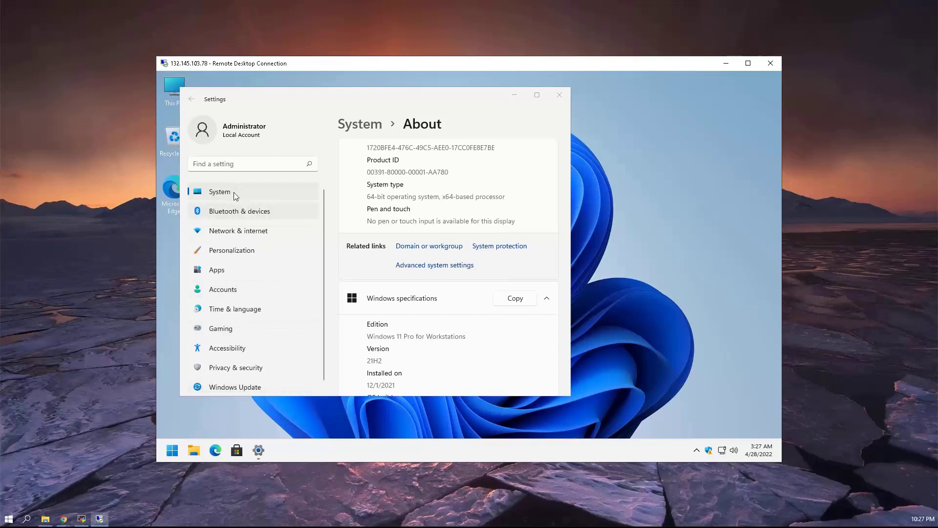
key("super+d")
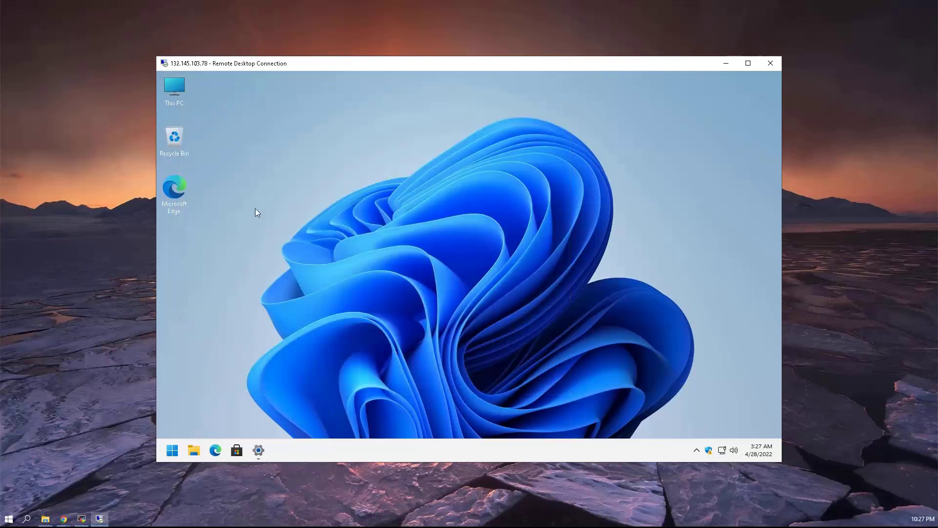
- Open Task Manager on the remote computer and expand it to the detailed view
right_click(305, 452)
right_click(325, 454)
right_click(173, 452)
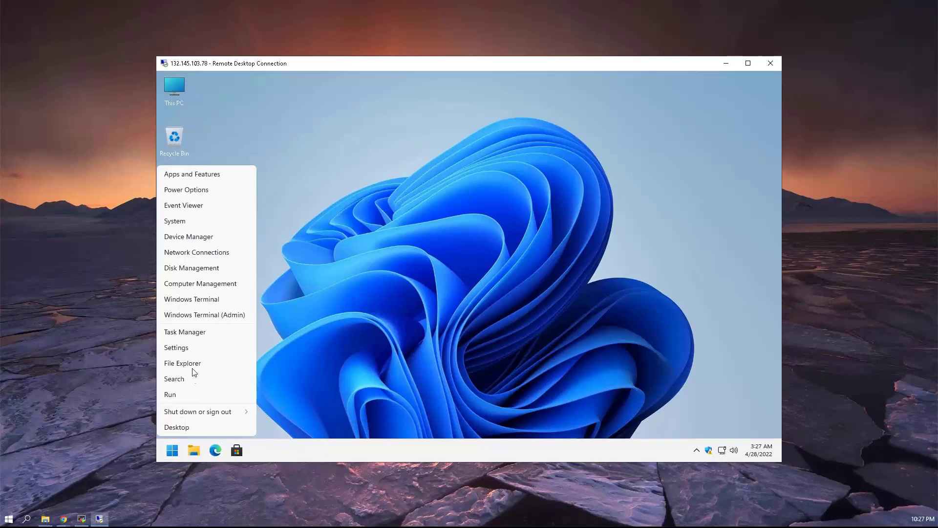
left_click(202, 334)
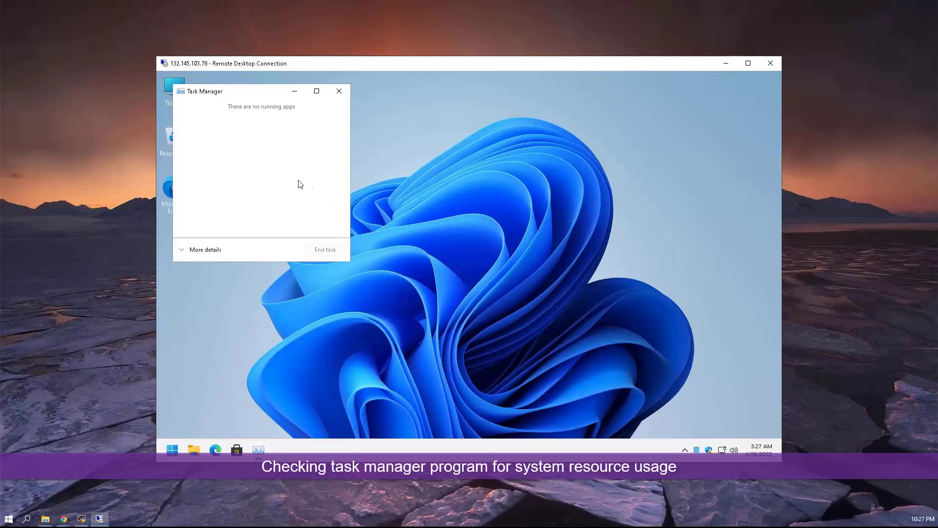
left_click(211, 250)
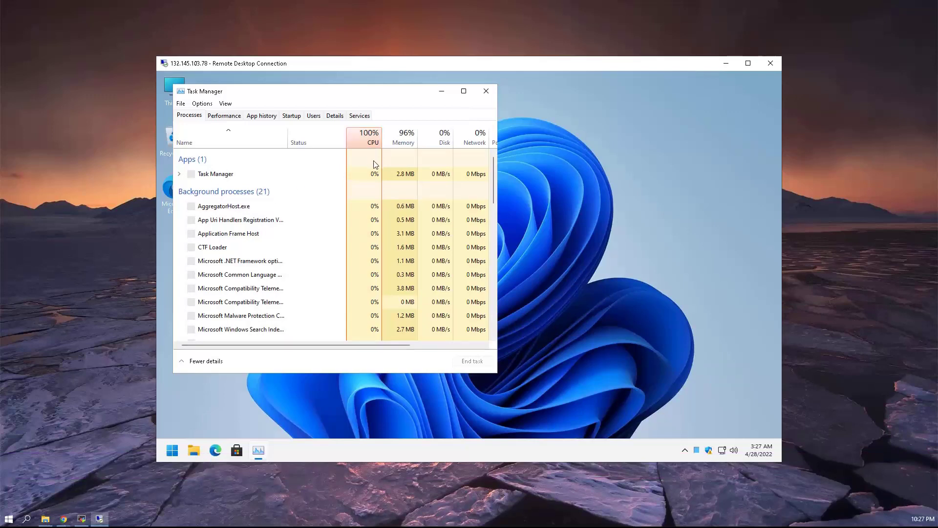
- Review the CPU performance graph, then sort the running processes by CPU usage
left_click(226, 117)
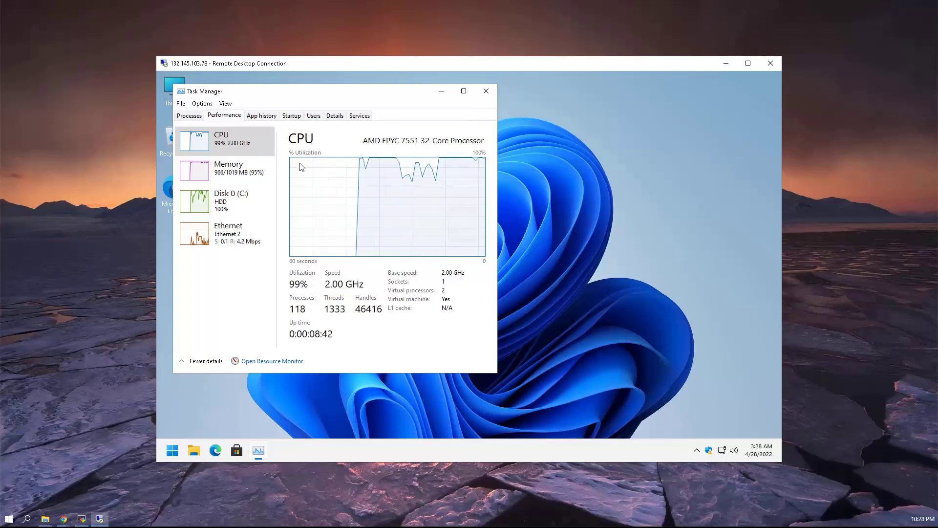
left_click(199, 118)
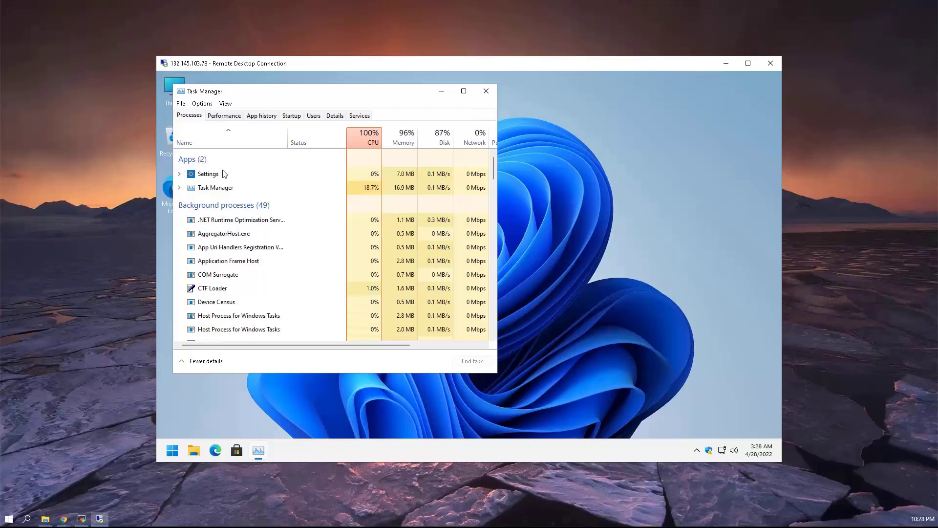
left_click(374, 141)
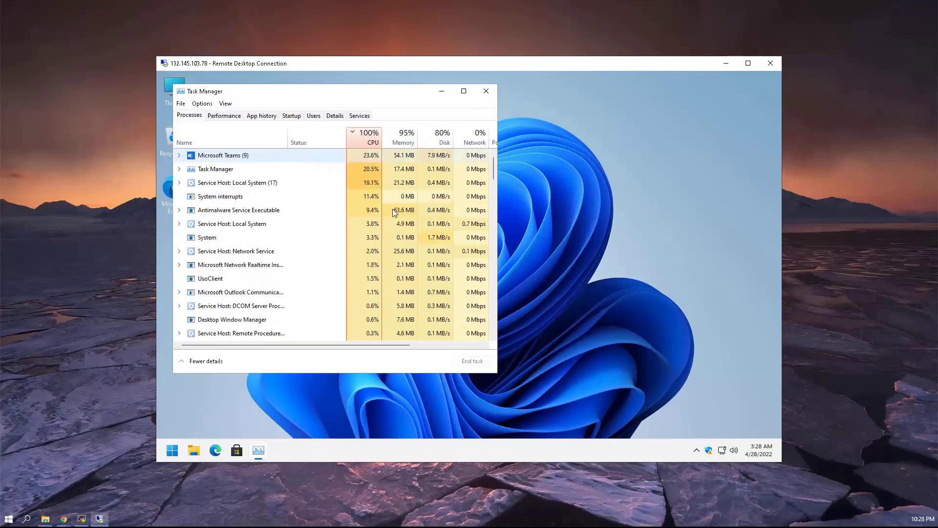
- Quit Microsoft Teams running in the background and check the remaining hidden notification icons
left_click(697, 449)
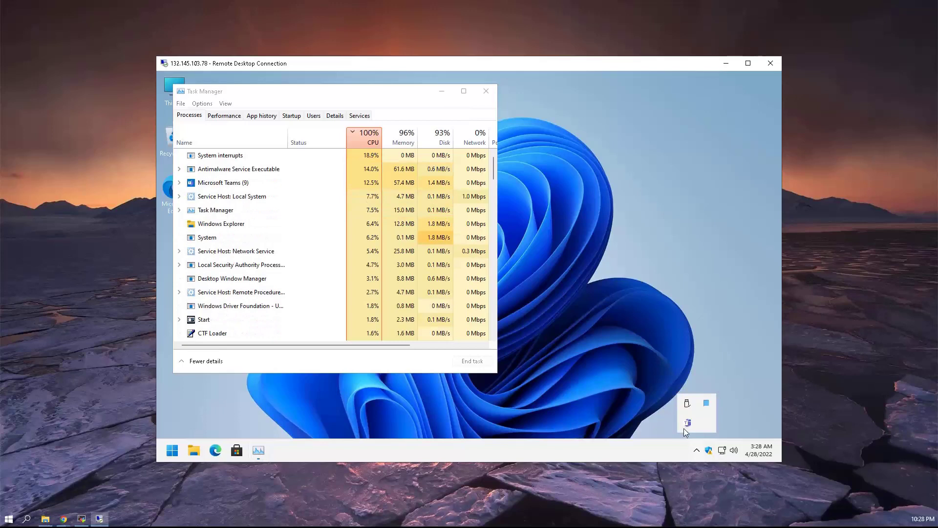
right_click(688, 423)
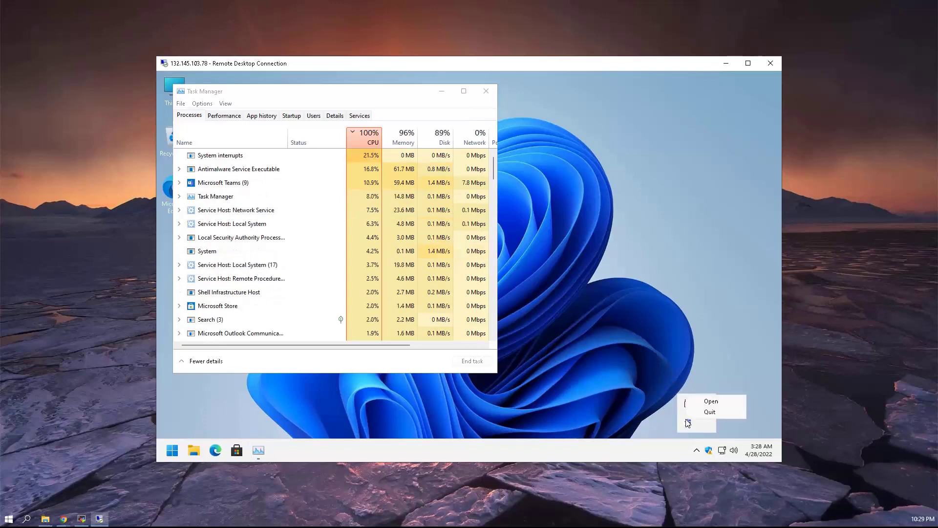
left_click(706, 412)
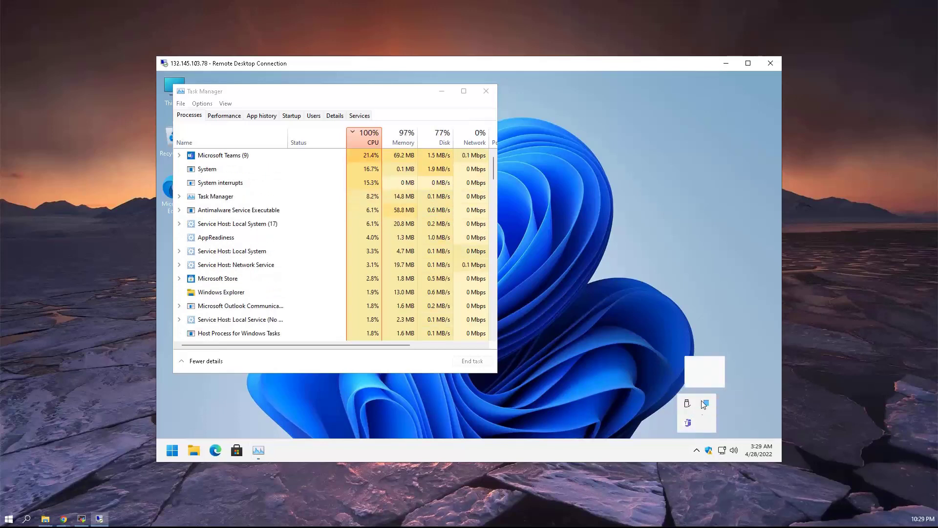
left_click(701, 364)
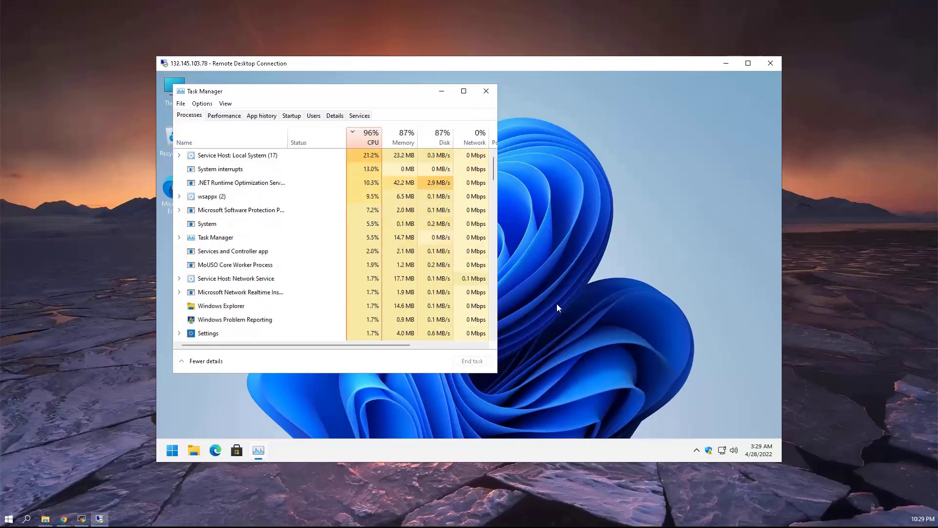
left_click(697, 450)
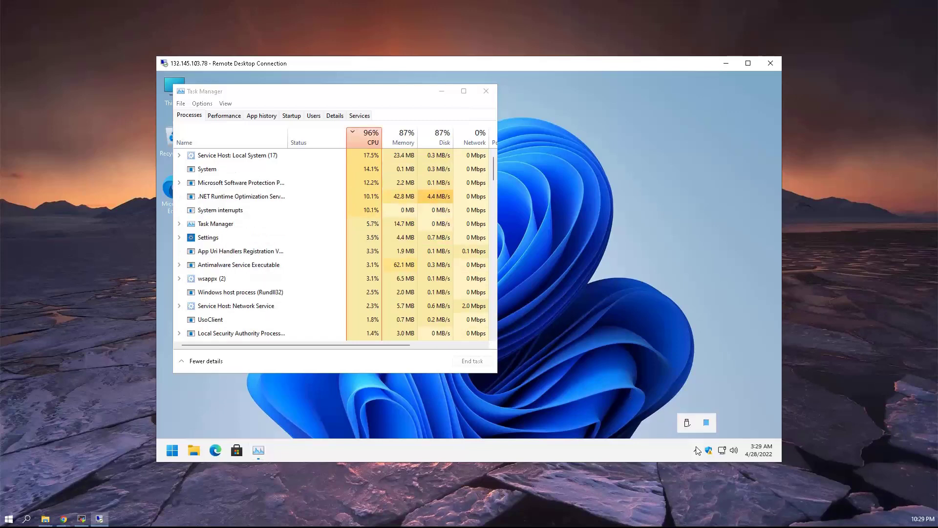
mouse_move(706, 427)
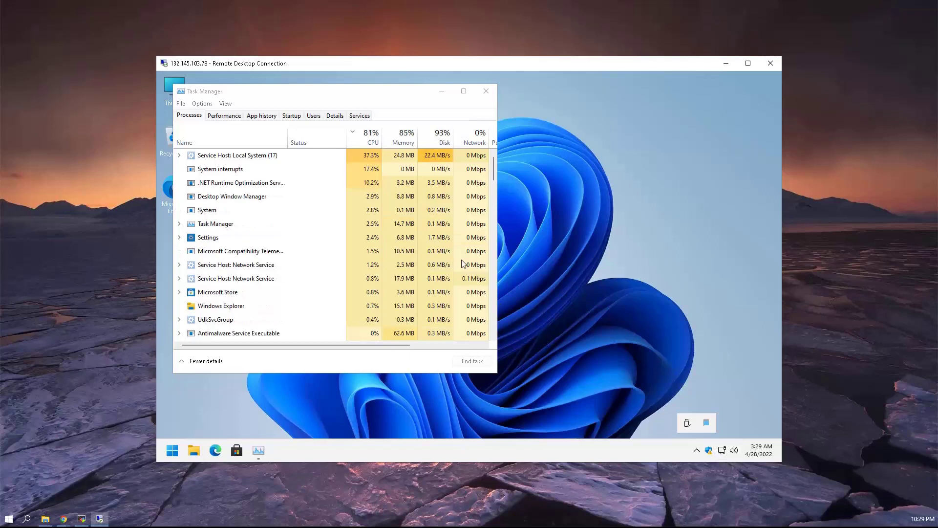
- Examine the CPU and memory performance graphs in Task Manager
left_click(229, 116)
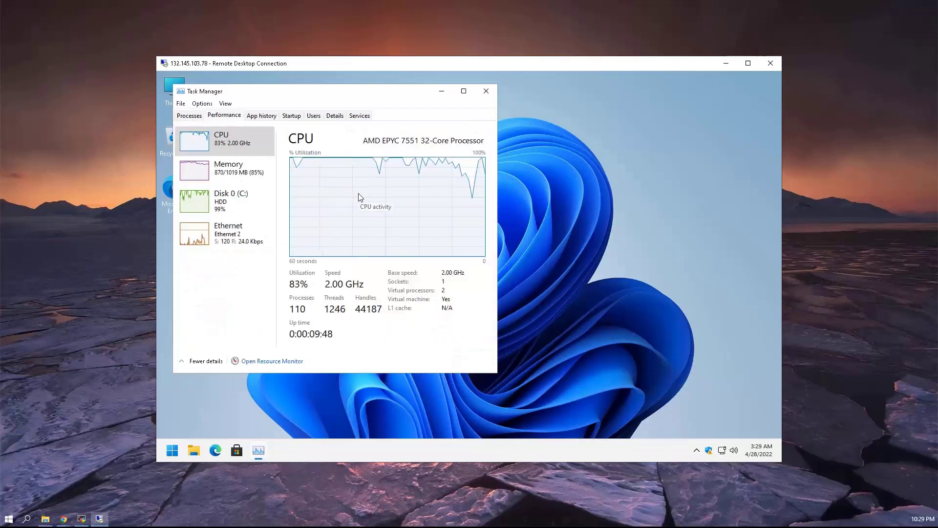
left_click(244, 179)
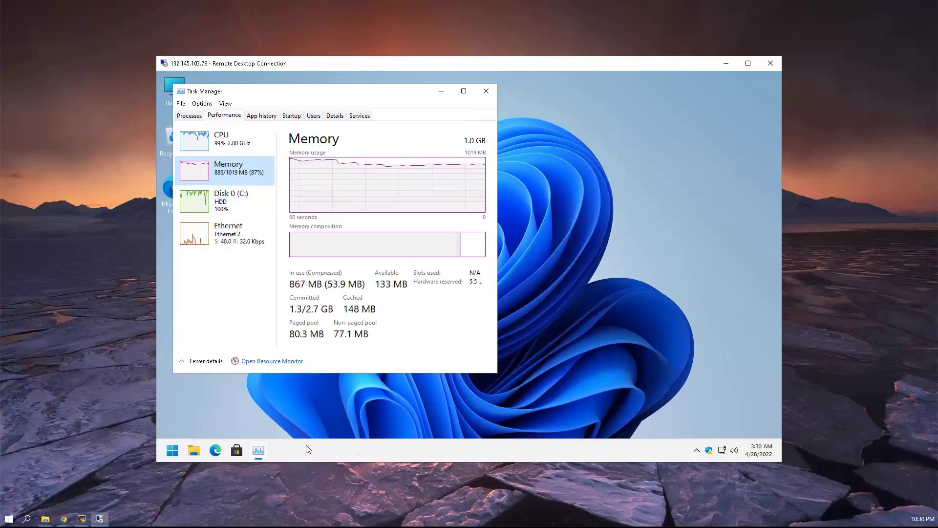
left_click(176, 450)
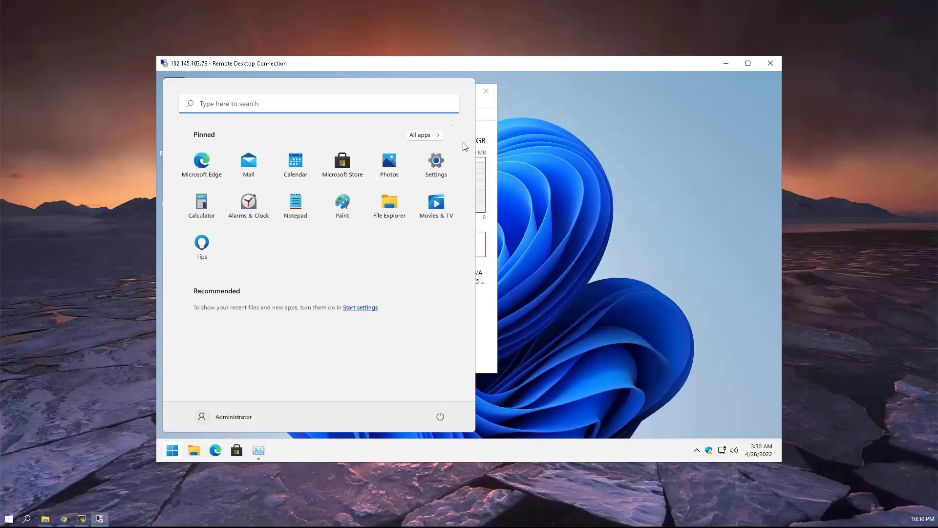
left_click(398, 454)
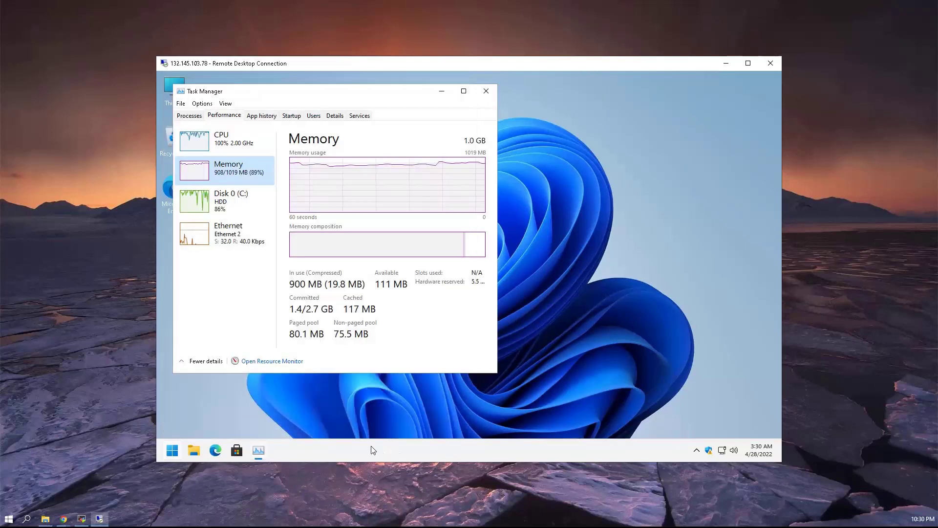
right_click(364, 452)
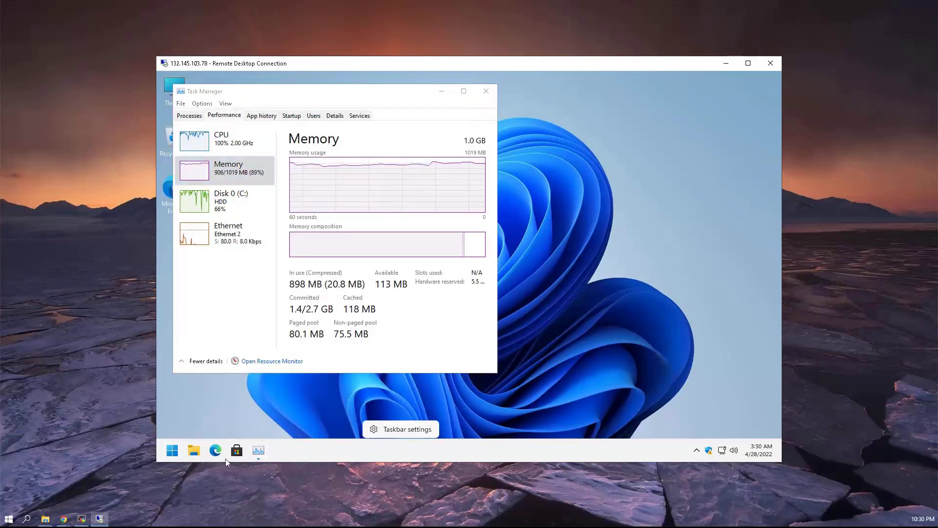
right_click(172, 453)
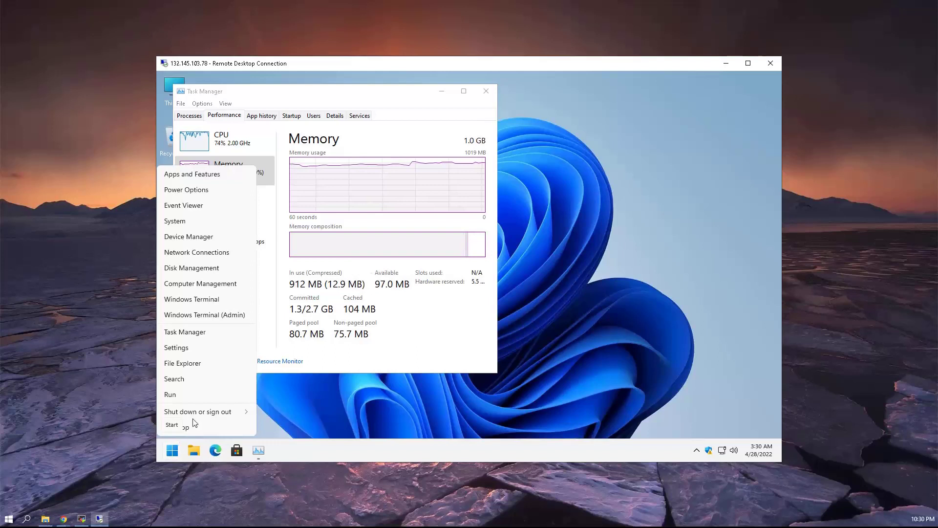
mouse_move(200, 413)
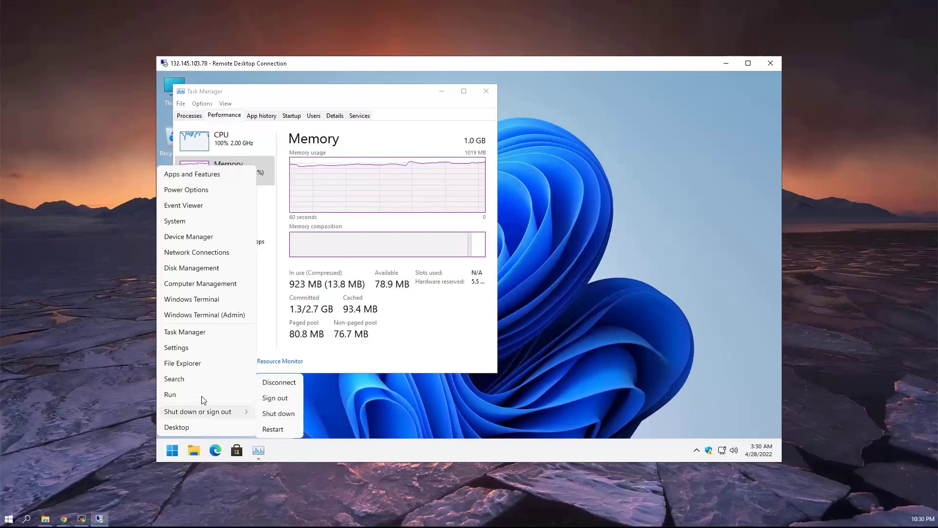
left_click(213, 331)
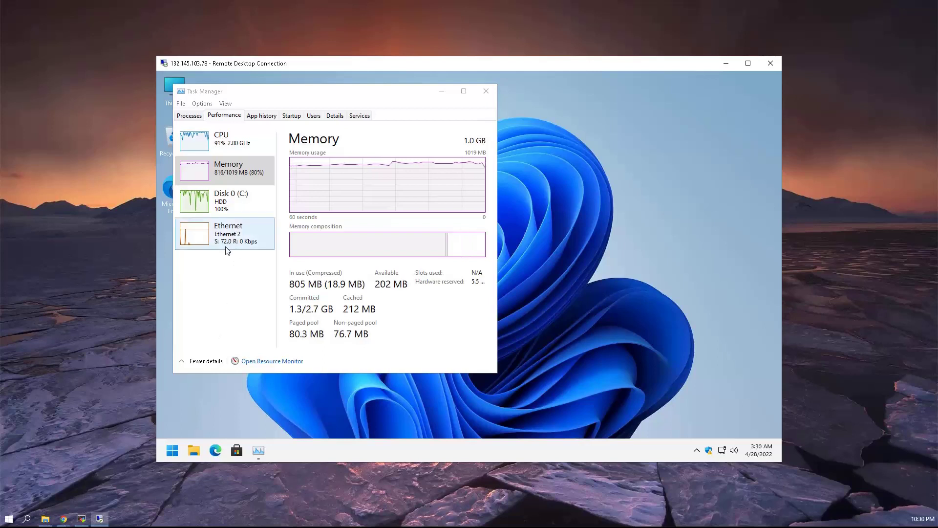
- Disable Microsoft Teams and the Windows Security notification entry from launching at startup
left_click(257, 116)
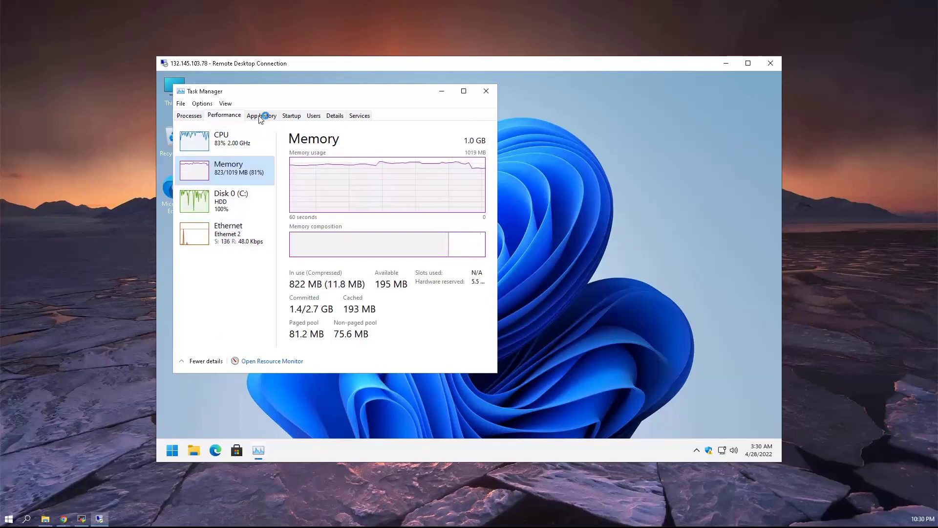
left_click(299, 120)
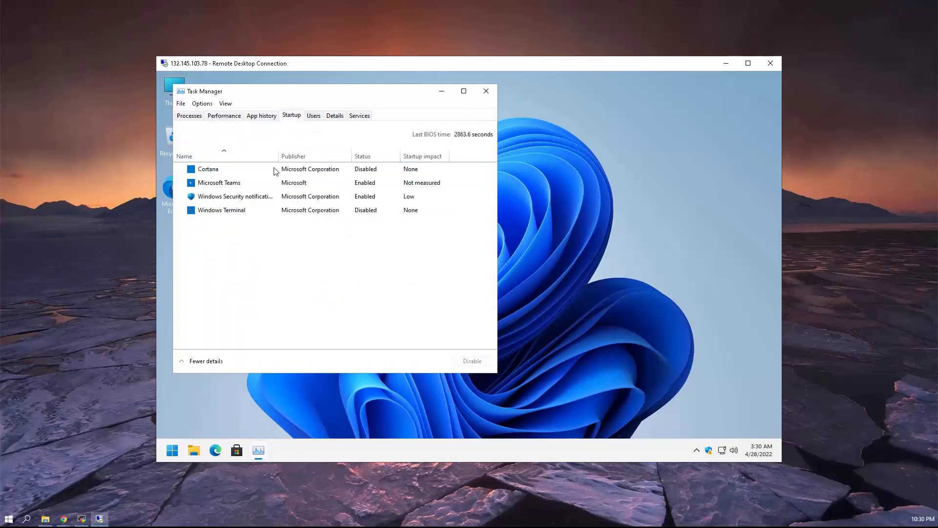
left_click(248, 188)
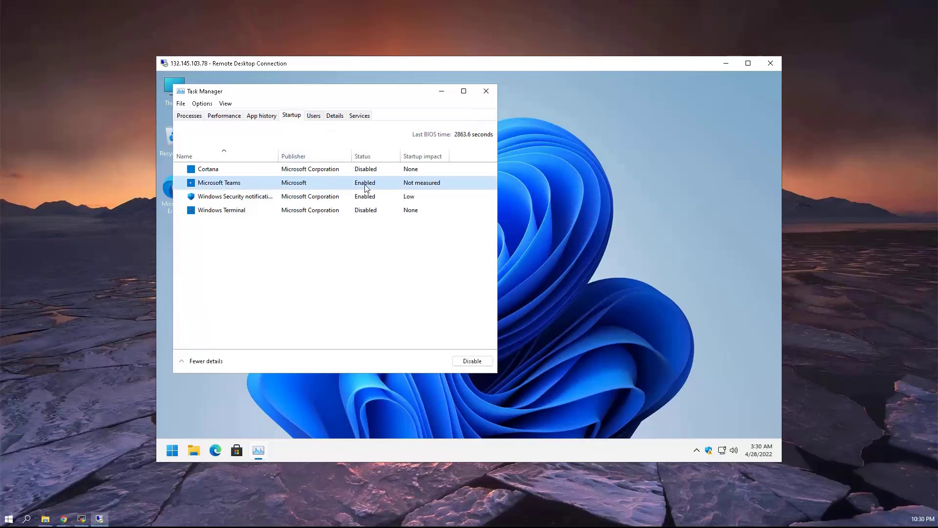
left_click(479, 362)
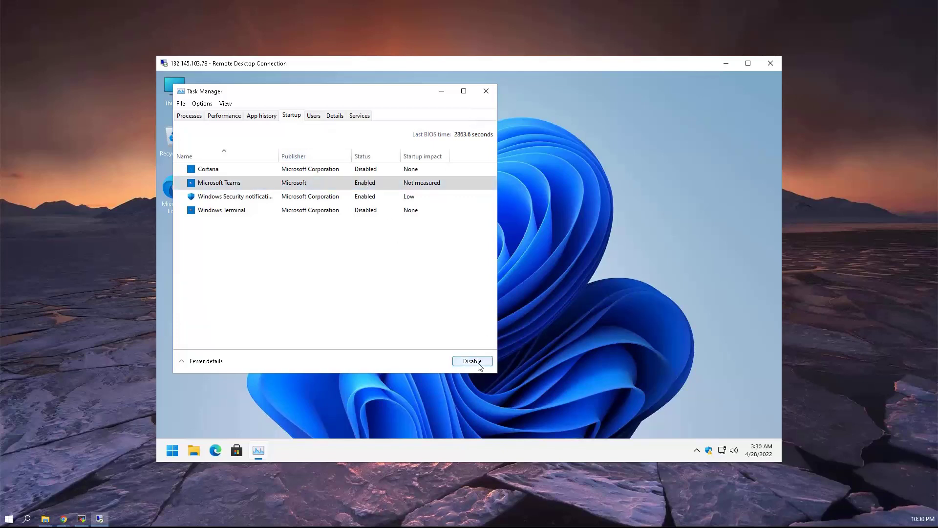
left_click(380, 197)
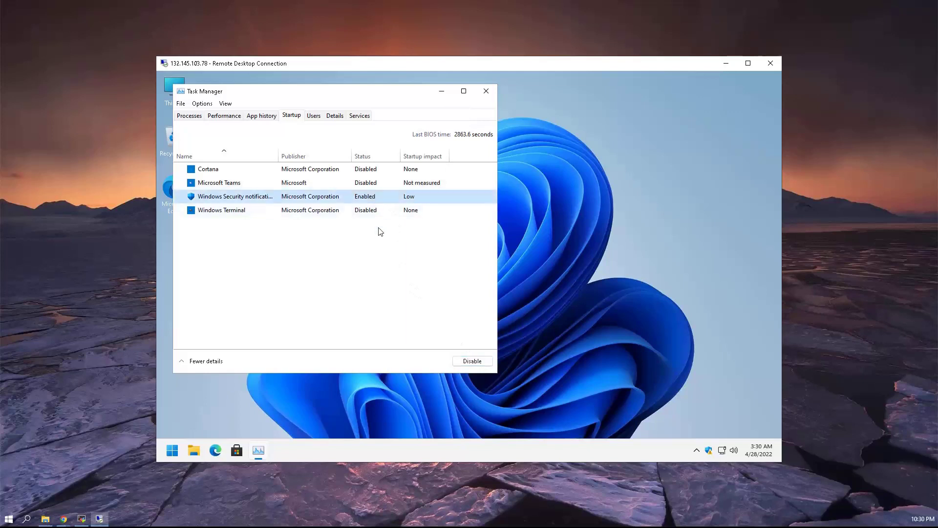
left_click(456, 361)
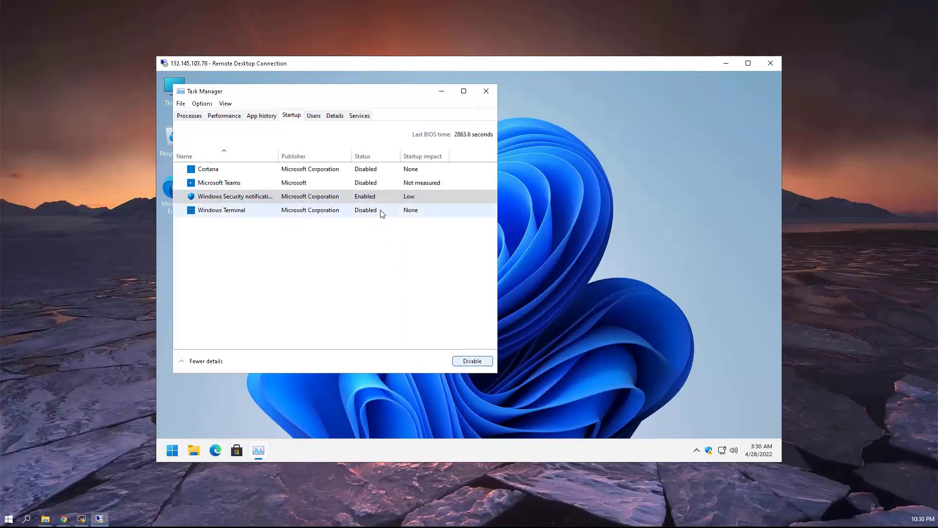
- Review the signed-in users, process details, services and running processes in Task Manager
left_click(314, 116)
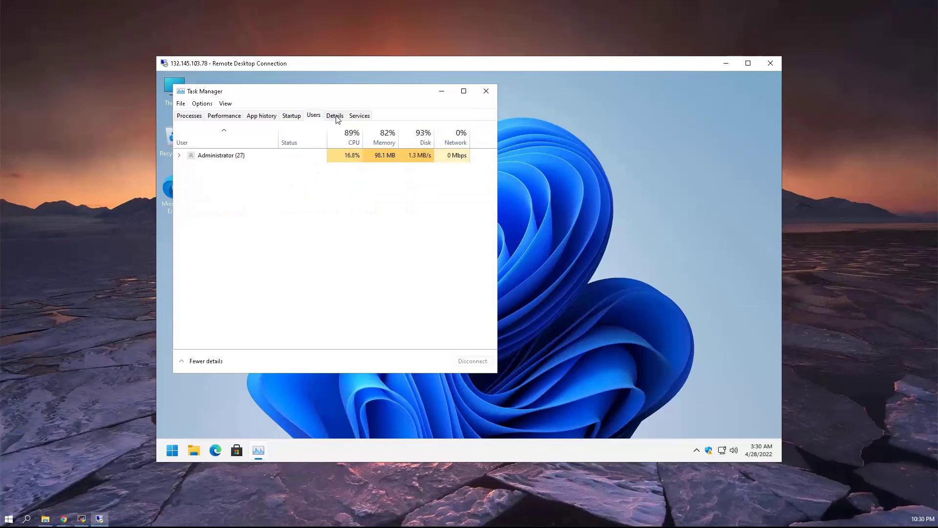
left_click(335, 117)
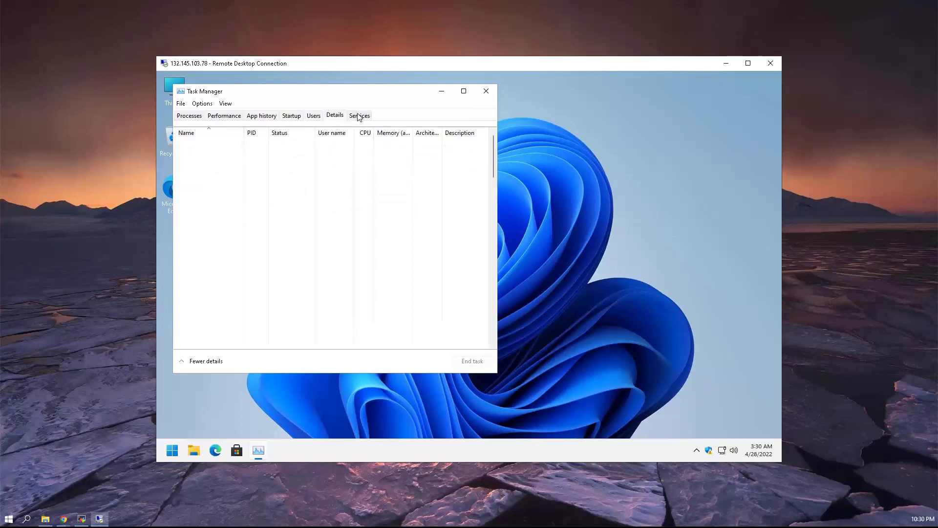
left_click(359, 116)
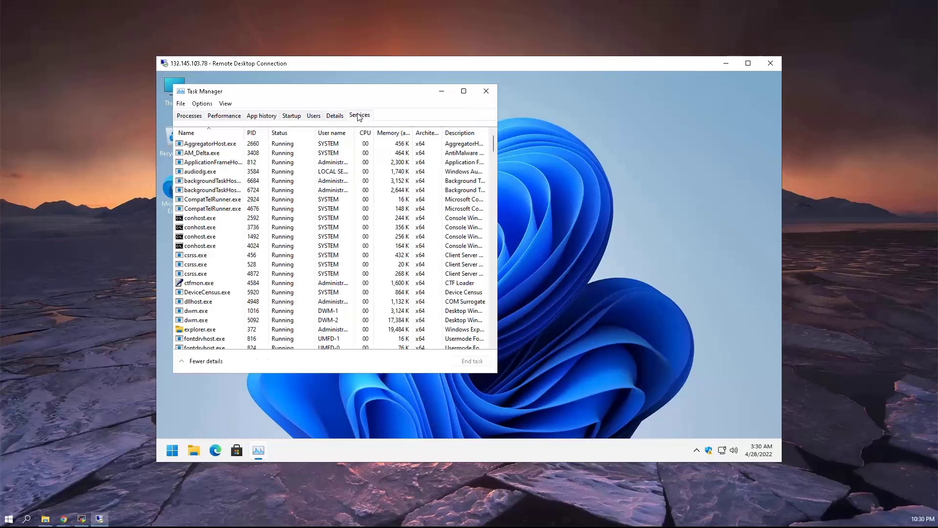
left_click(190, 116)
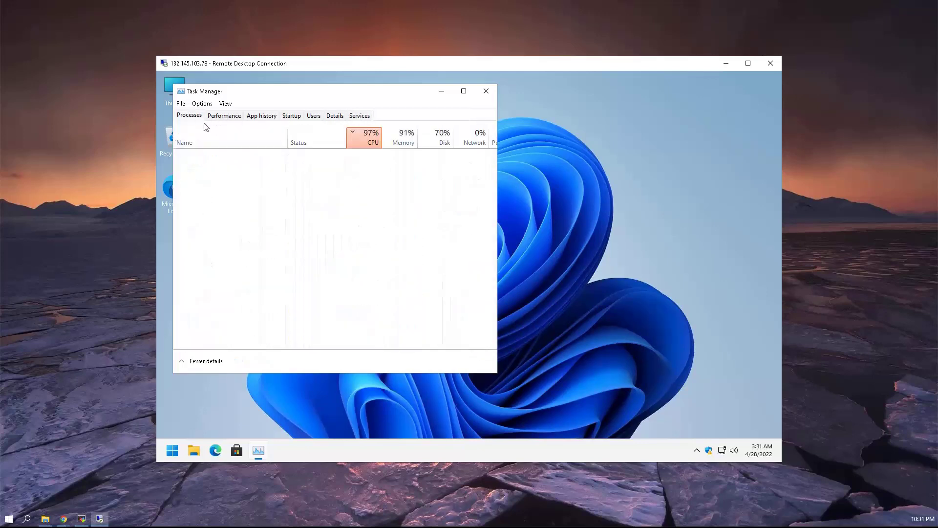
- Open Computer Management on the remote computer, minimize Task Manager and maximize the Computer Management window
right_click(173, 450)
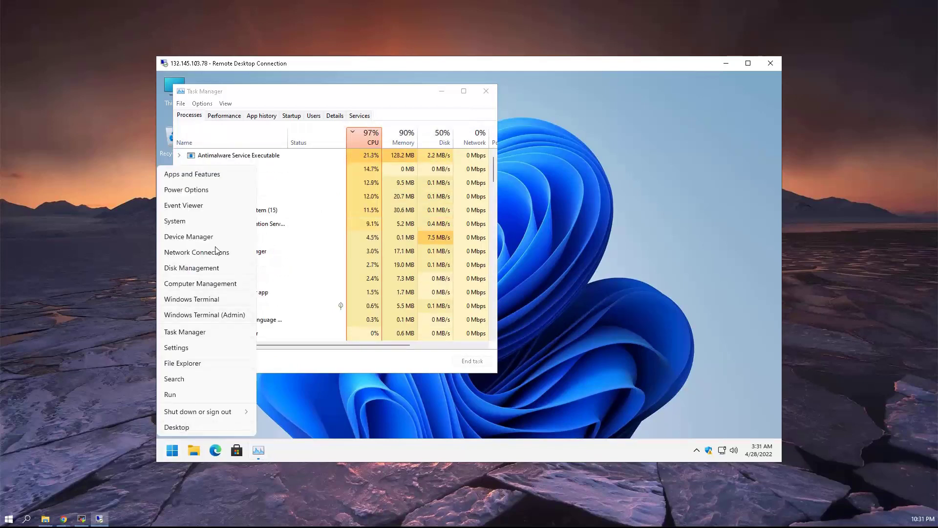
left_click(228, 288)
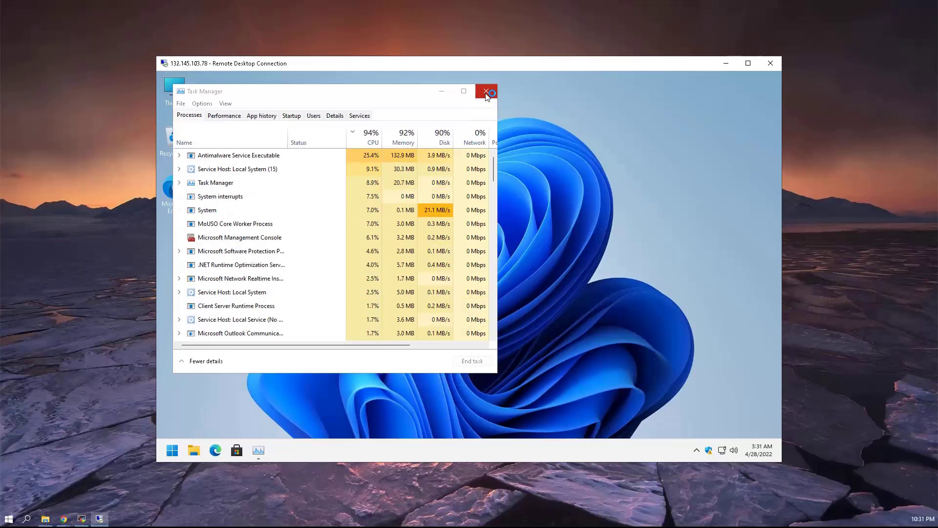
left_click(446, 93)
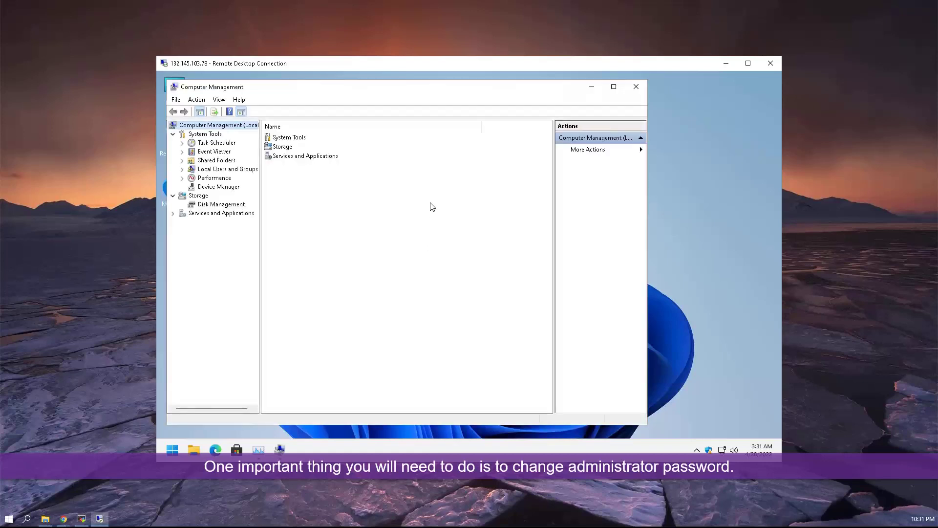
left_click(613, 87)
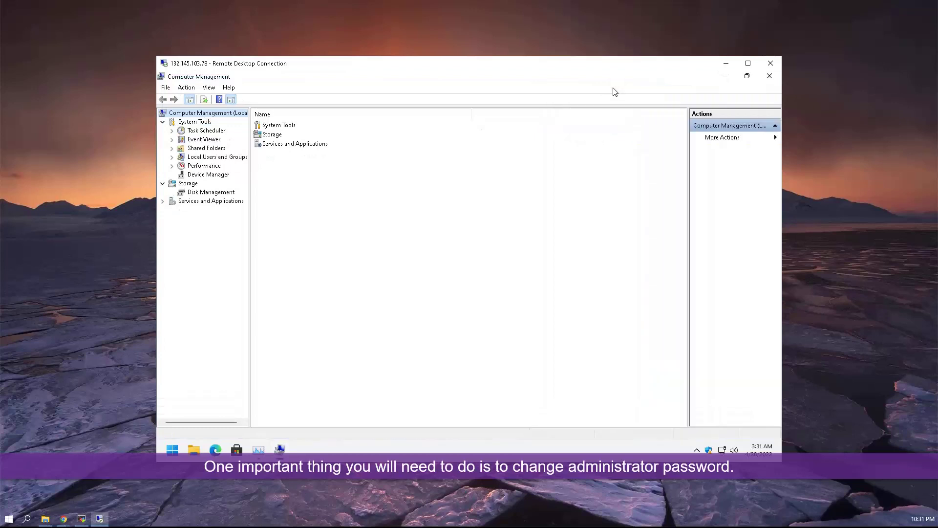
- Open the password reset form for the built-in Administrator account among the local users and proceed to the new password entry
left_click(225, 158)
double_click(224, 158)
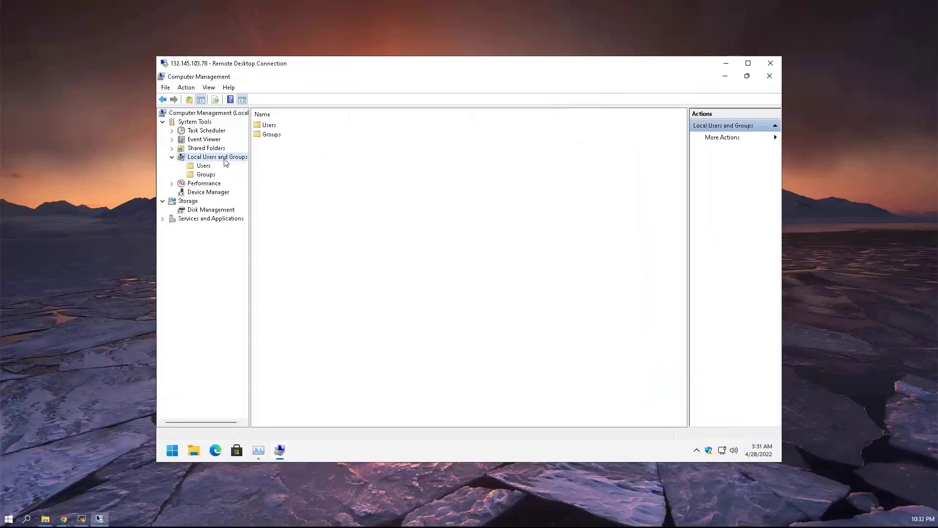
left_click(204, 168)
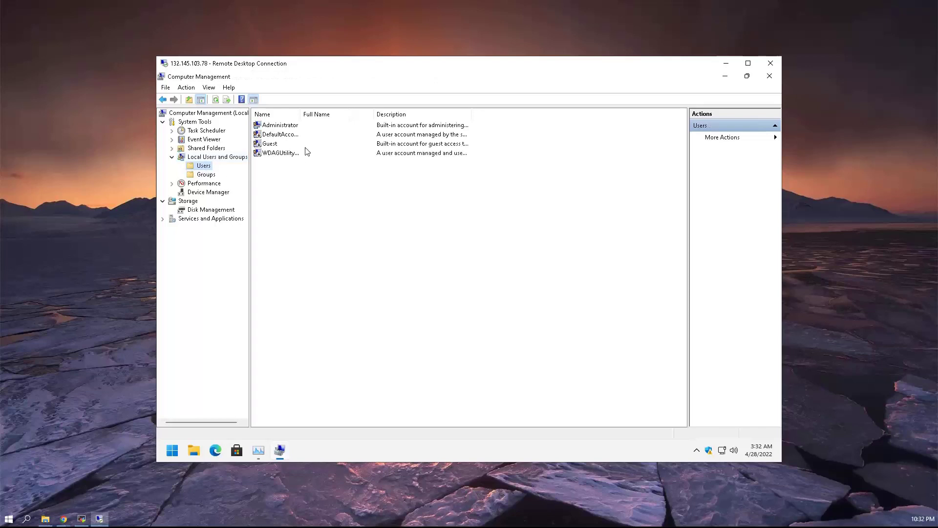
left_click(303, 128)
right_click(302, 129)
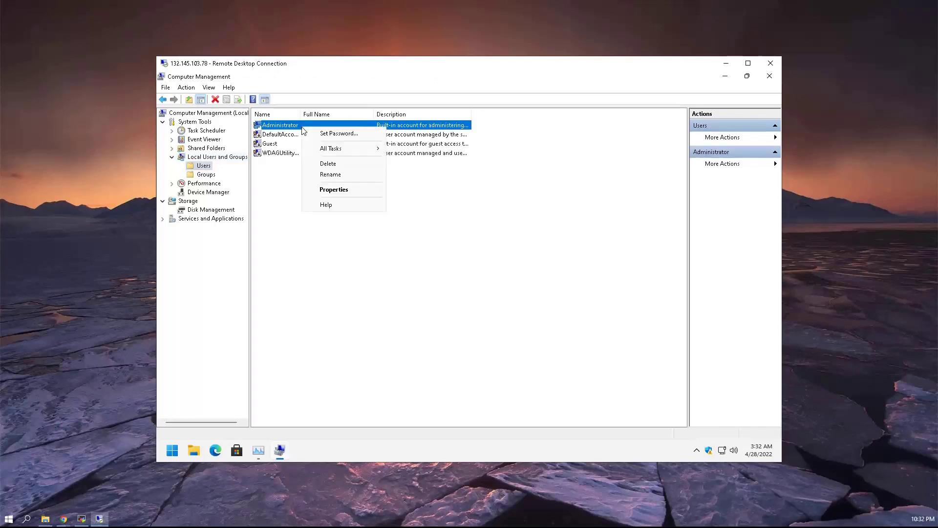
left_click(325, 133)
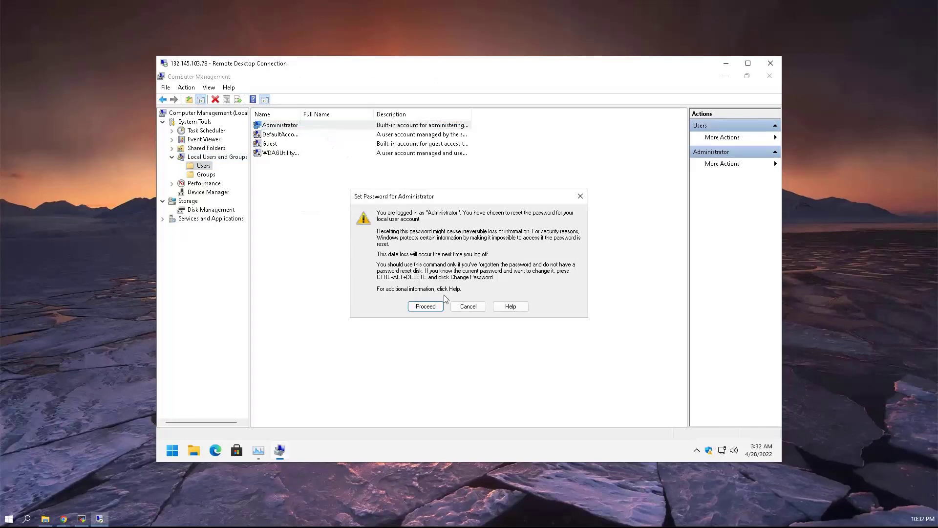
left_click(428, 305)
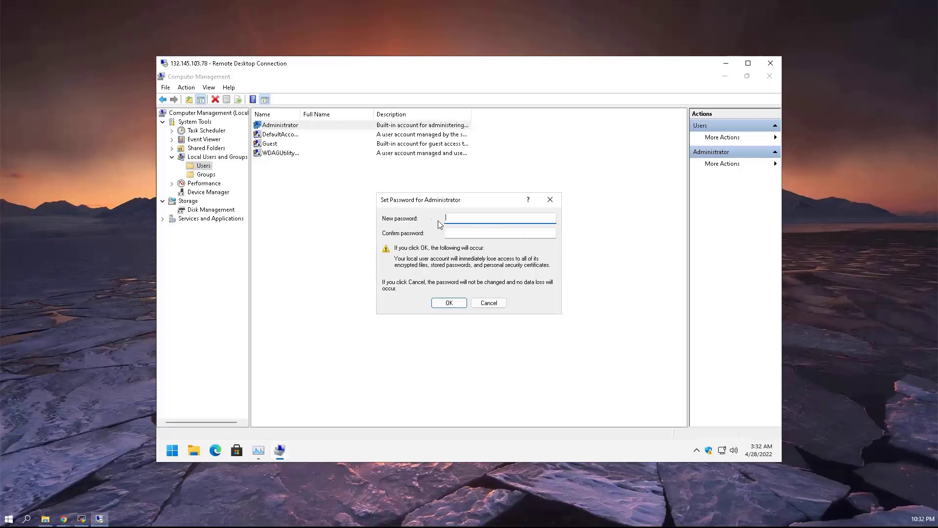